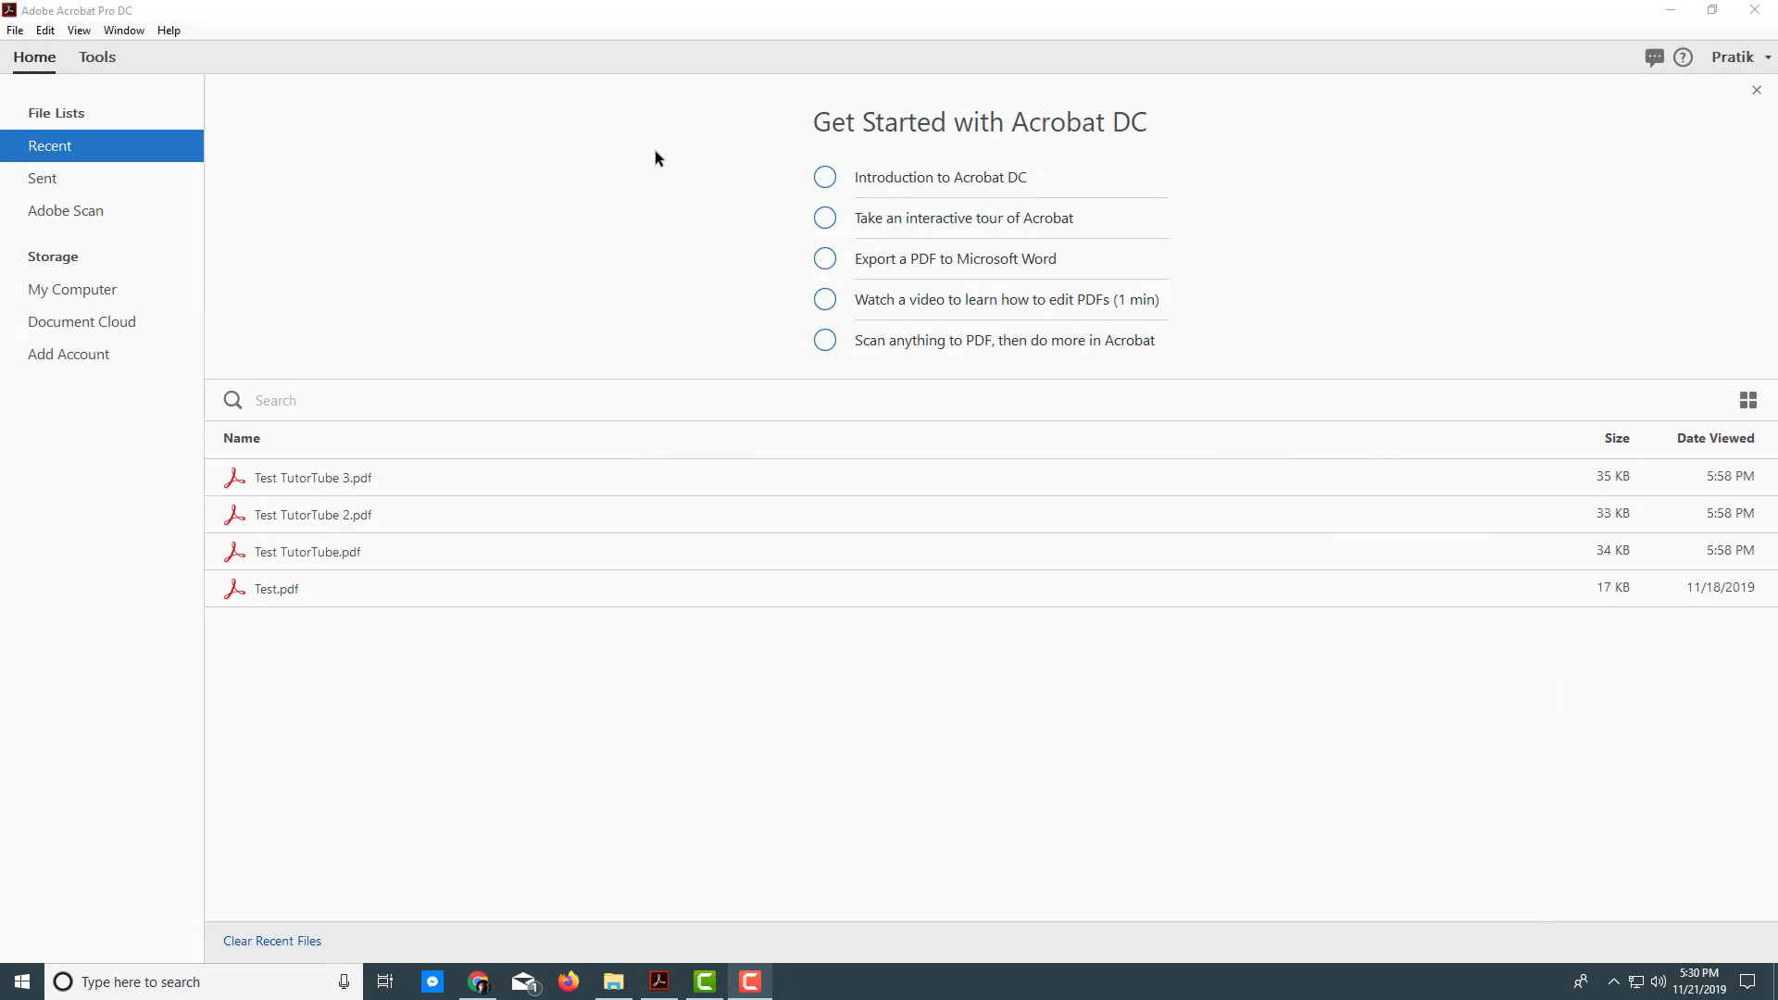
Open Advanced Search from the Edit menu and nudge its window slightly right.
{"action": "left_click", "coordinate": [380, 33]}
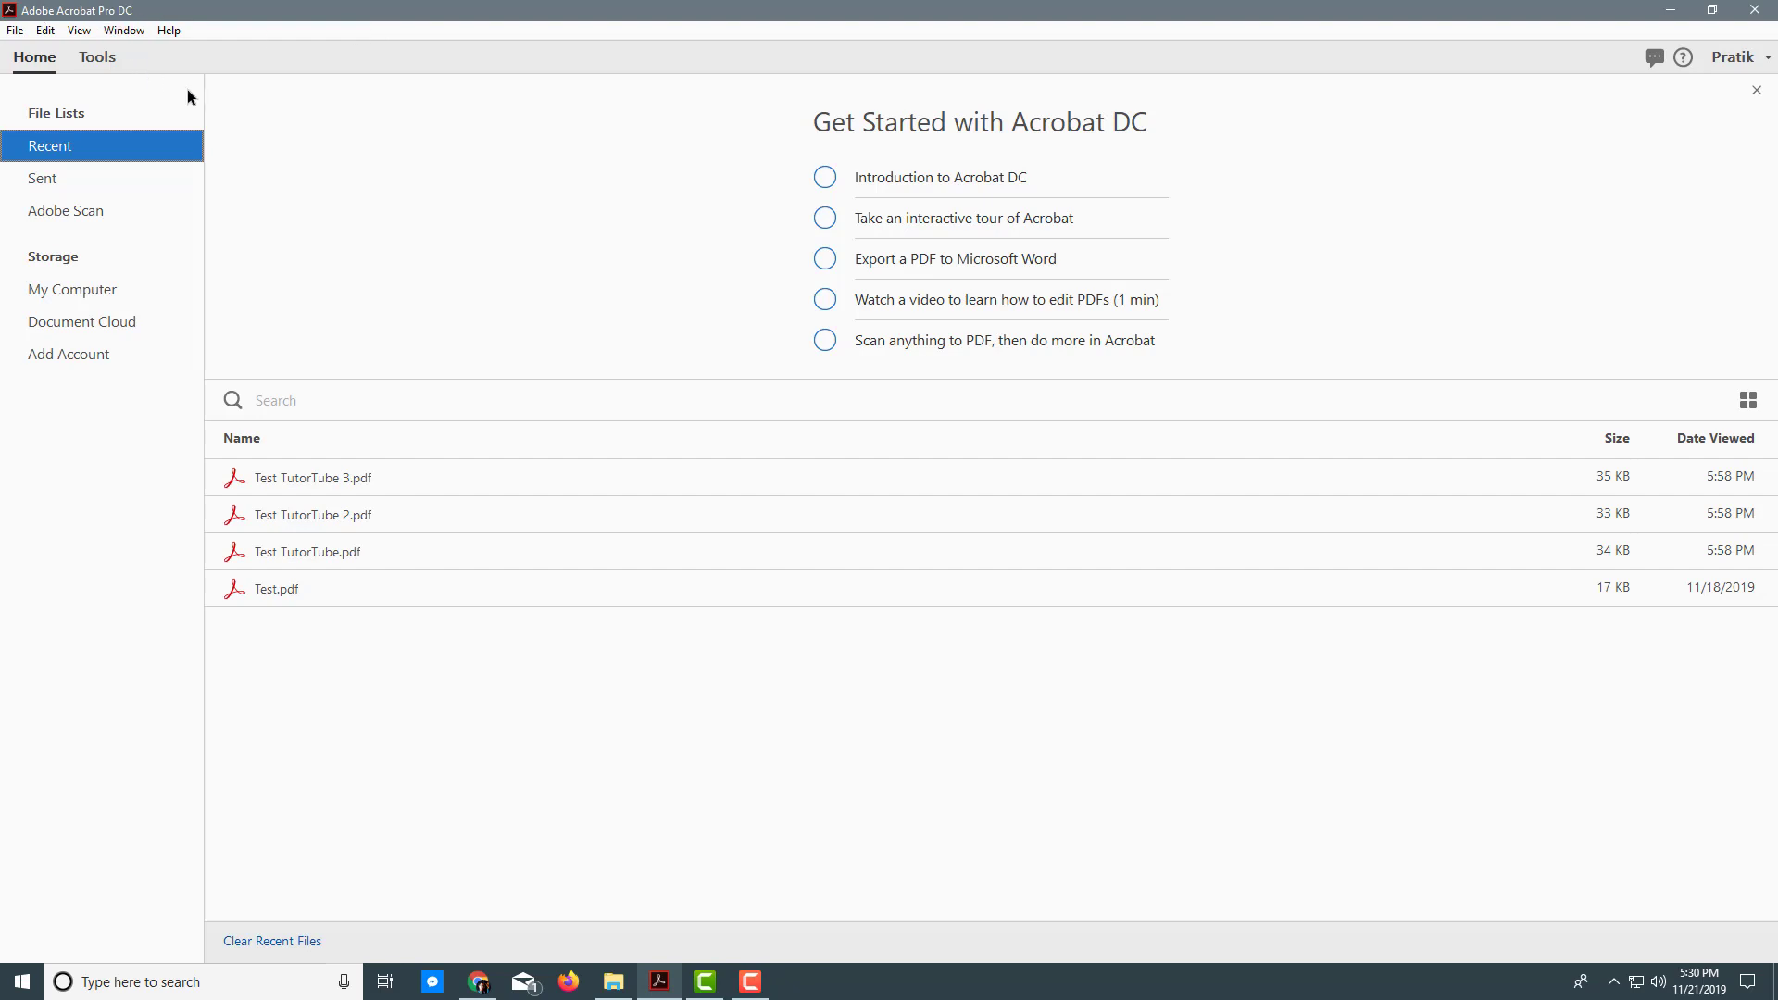
{"action": "left_click", "coordinate": [77, 31]}
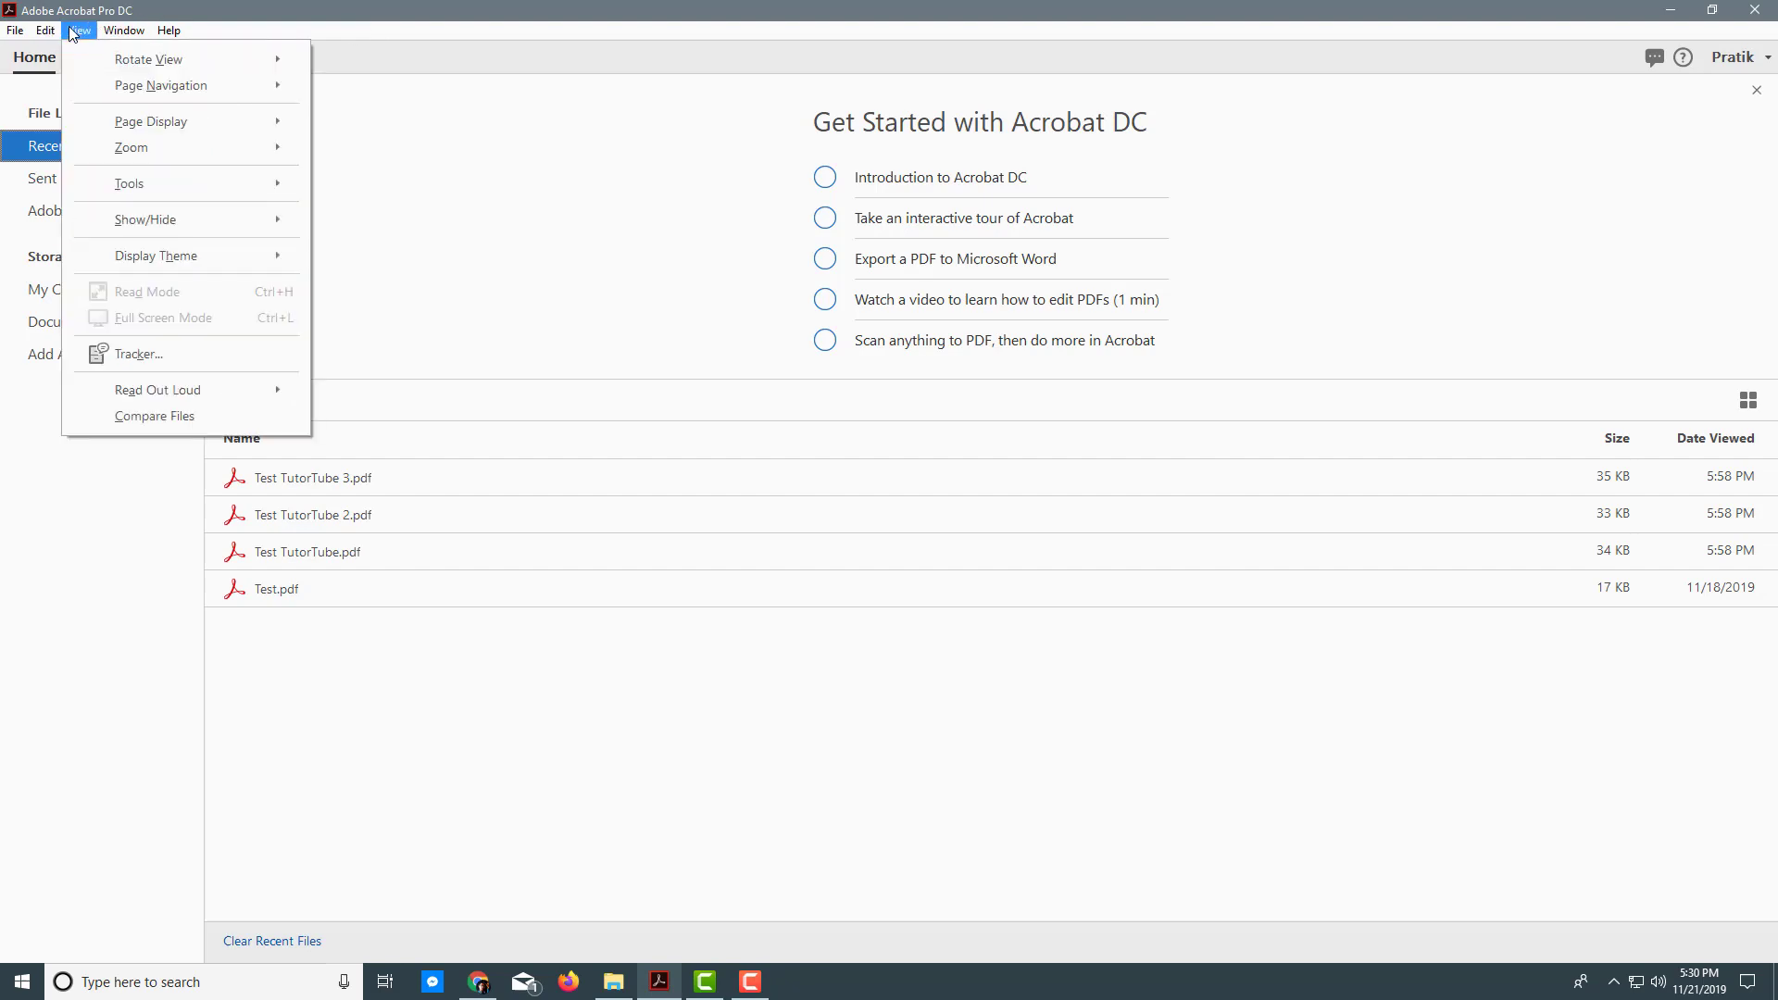
{"action": "mouse_move", "coordinate": [46, 29]}
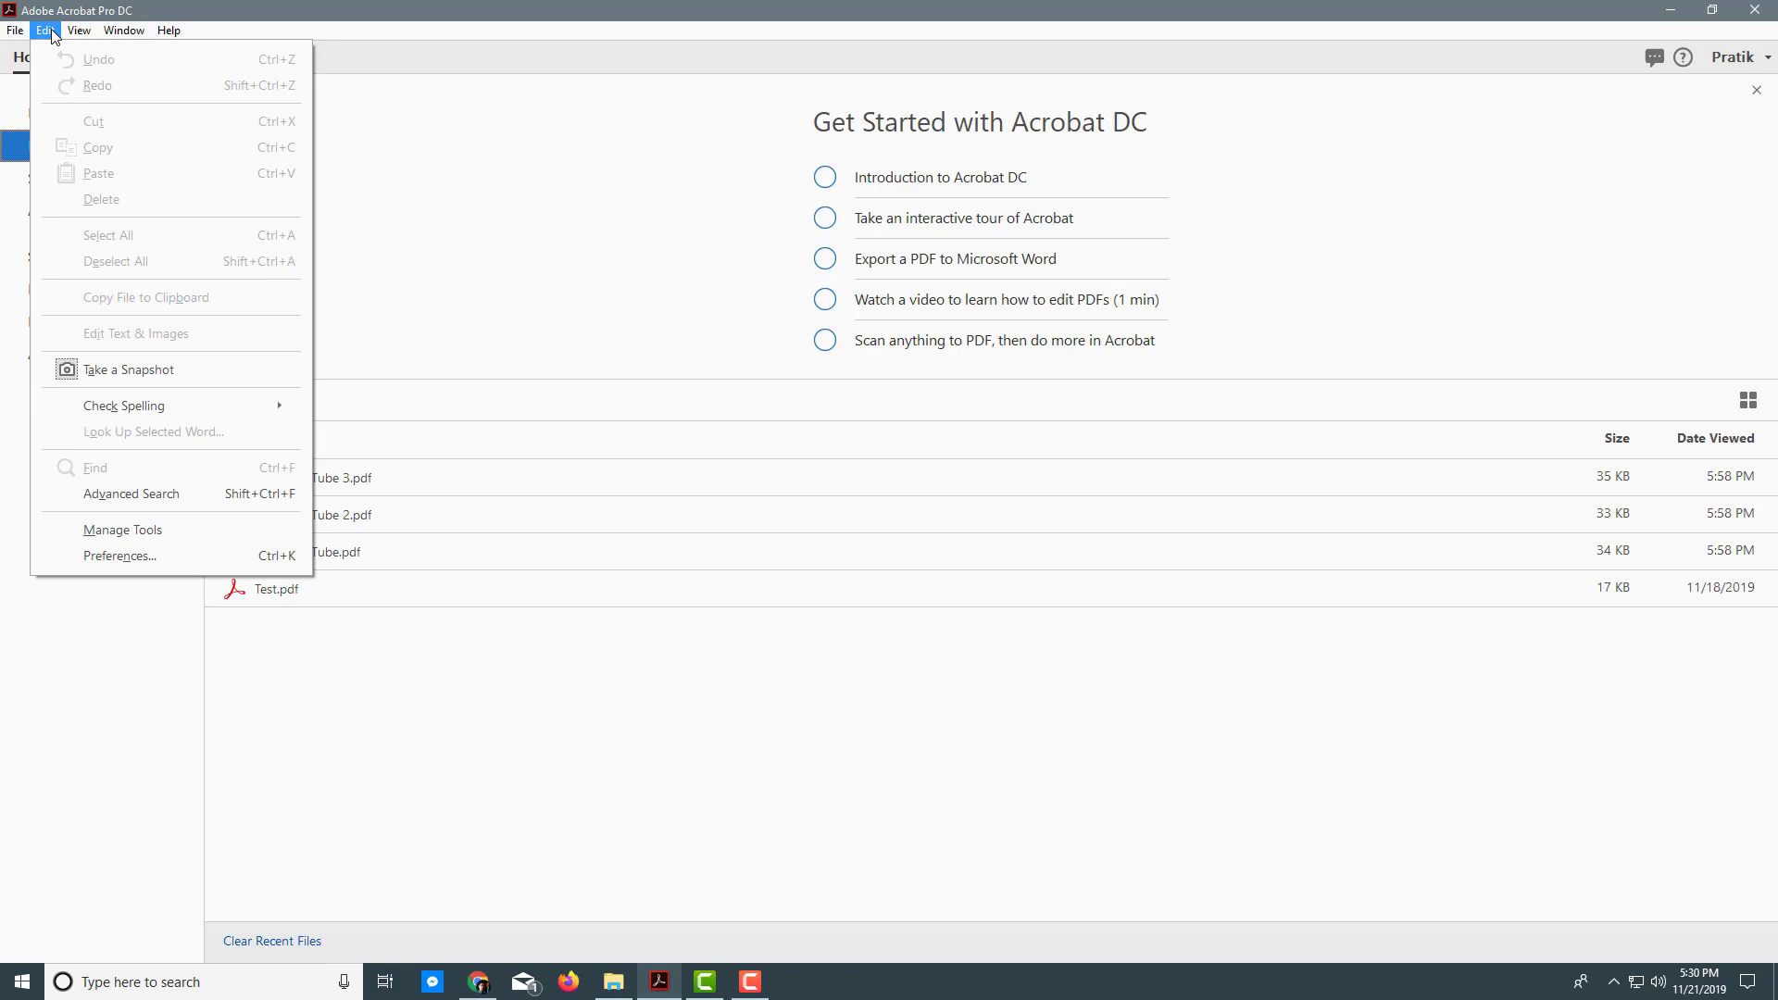
{"action": "left_click", "coordinate": [163, 495]}
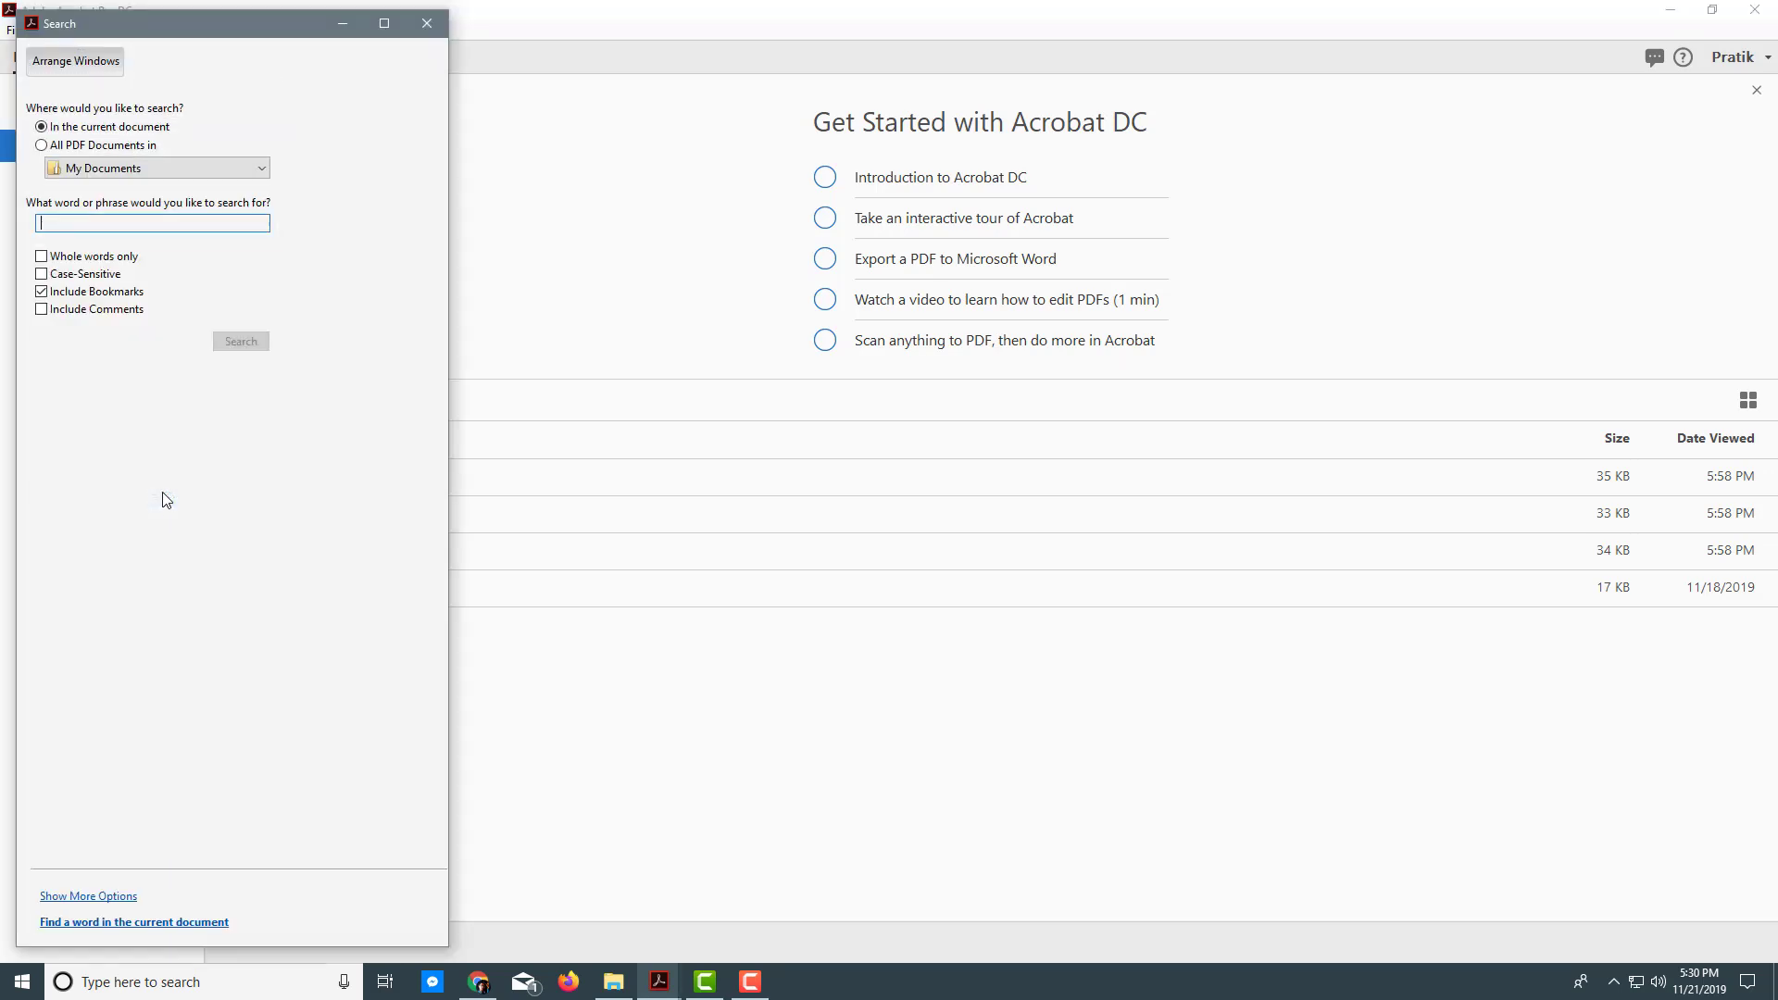
{"action": "left_click_drag", "start_coordinate": [230, 20], "coordinate": [312, 22]}
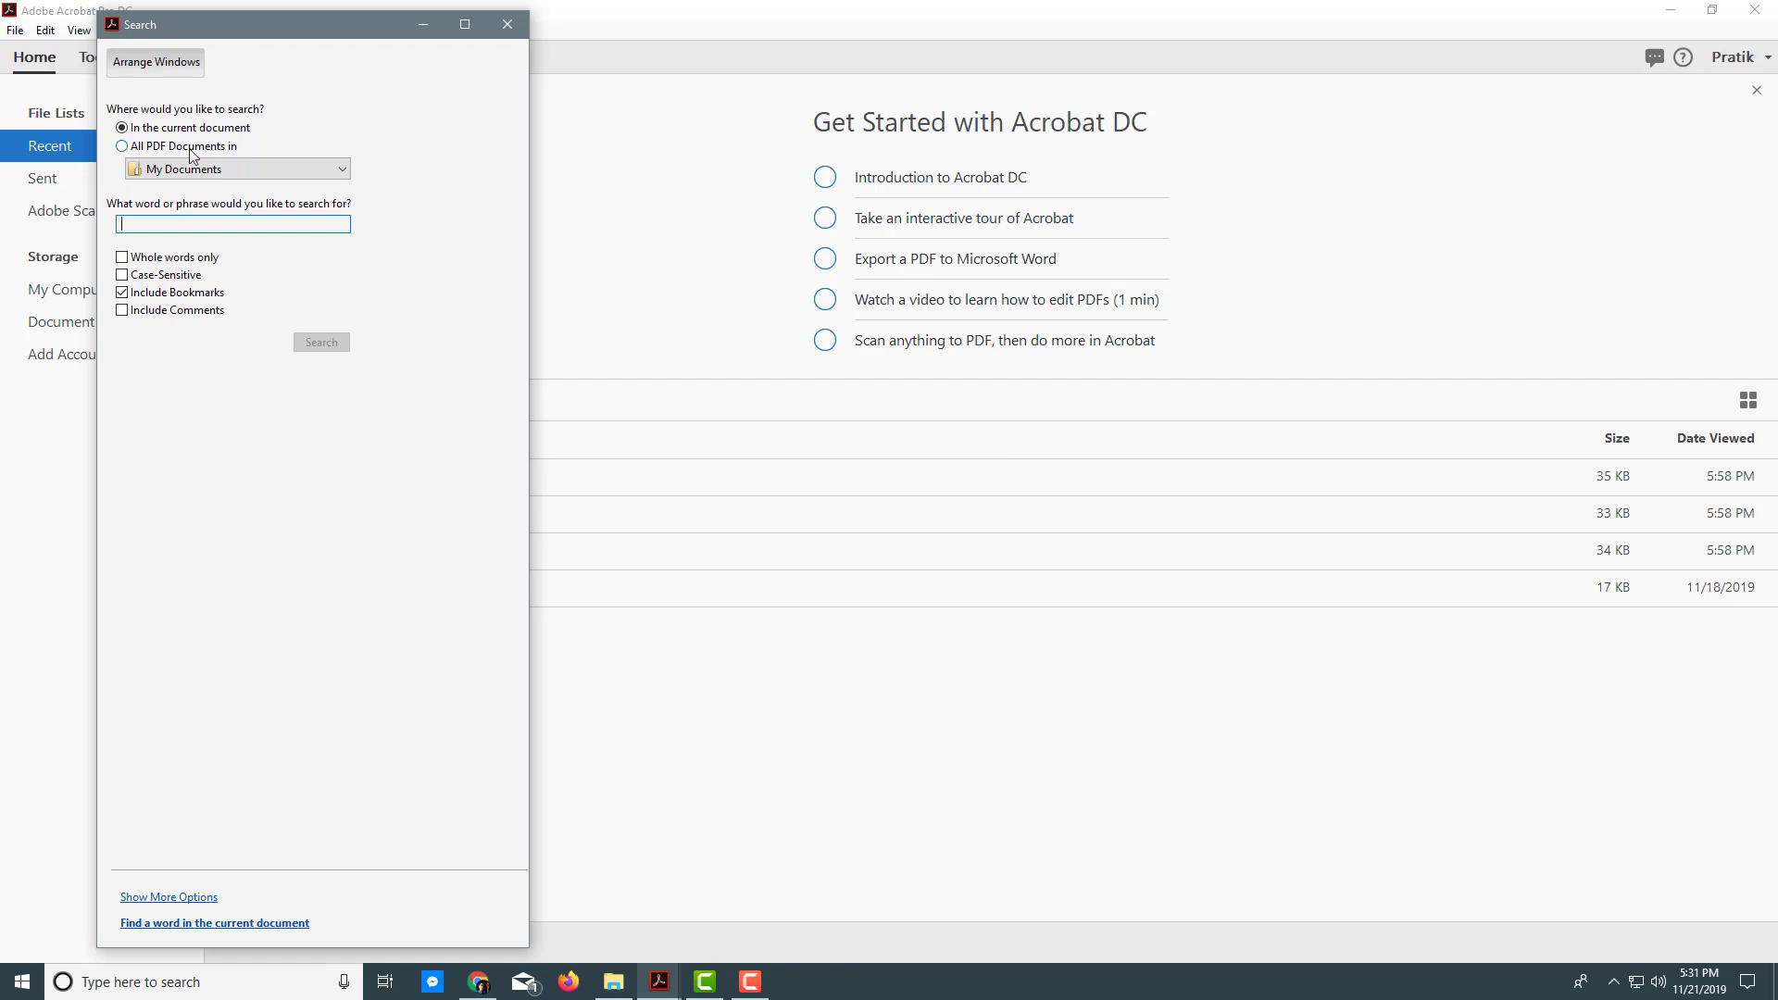
Set the search to cover all PDF documents in TutorTube (K:) > PDFs.
{"action": "left_click", "coordinate": [124, 147]}
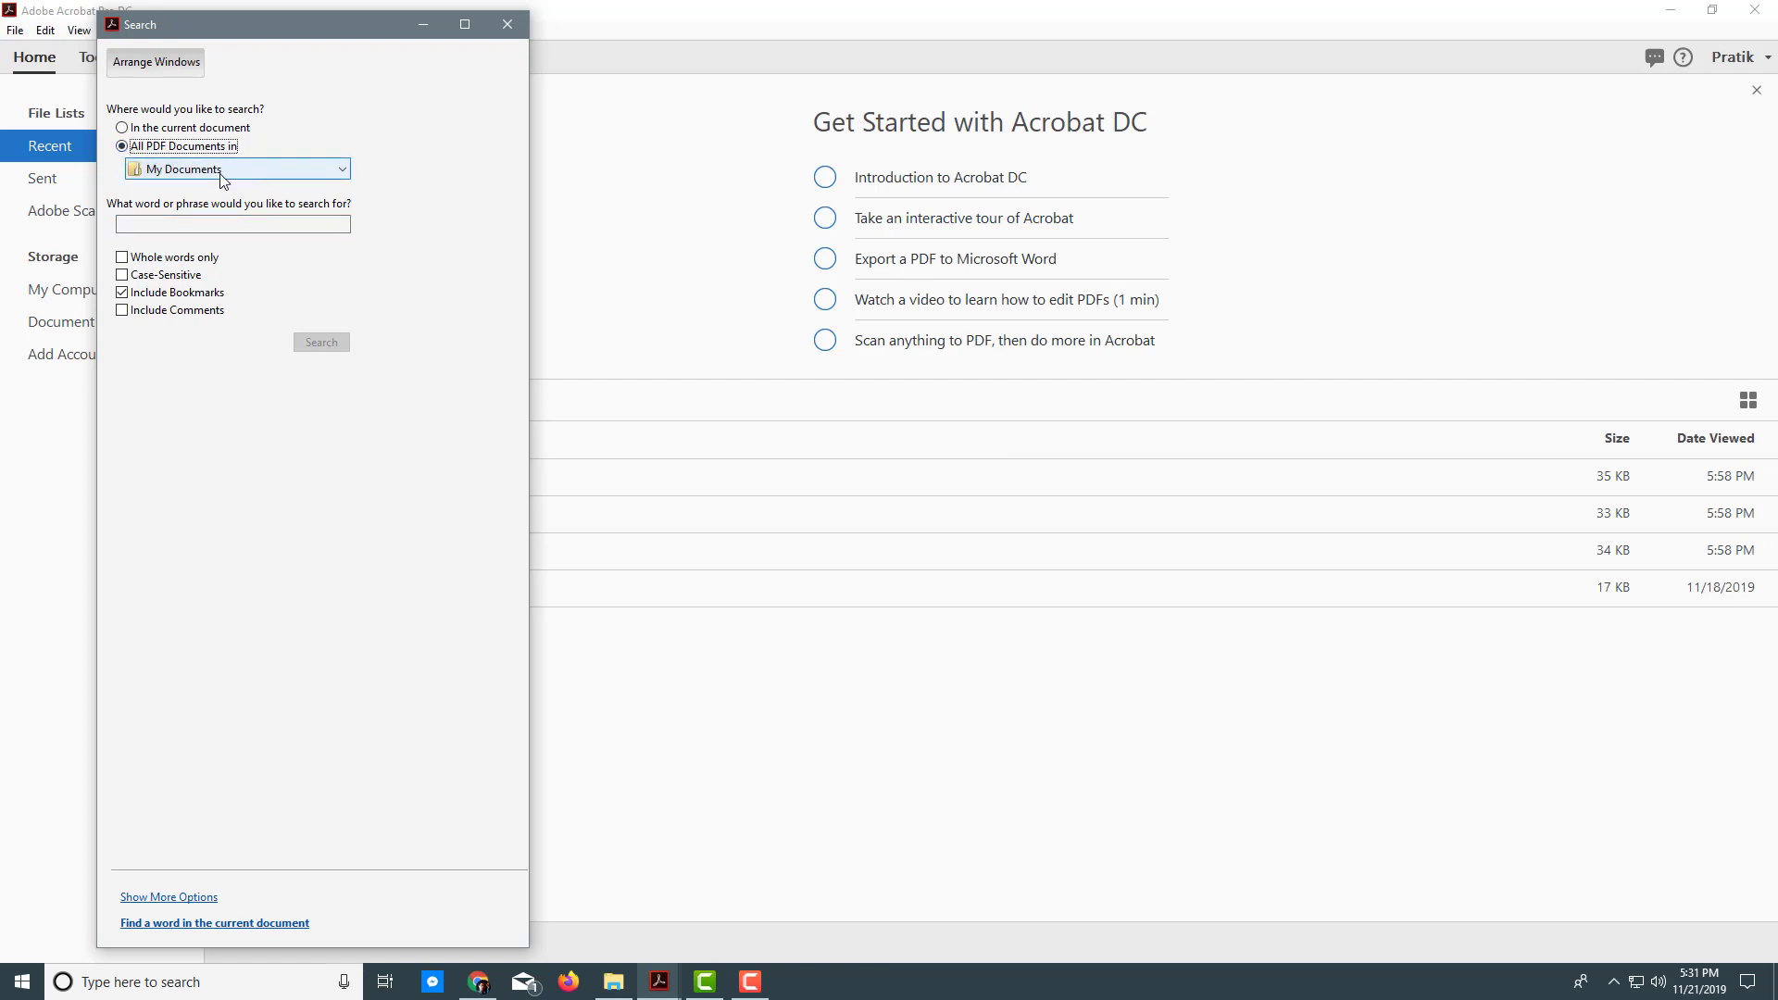
{"action": "left_click", "coordinate": [245, 172]}
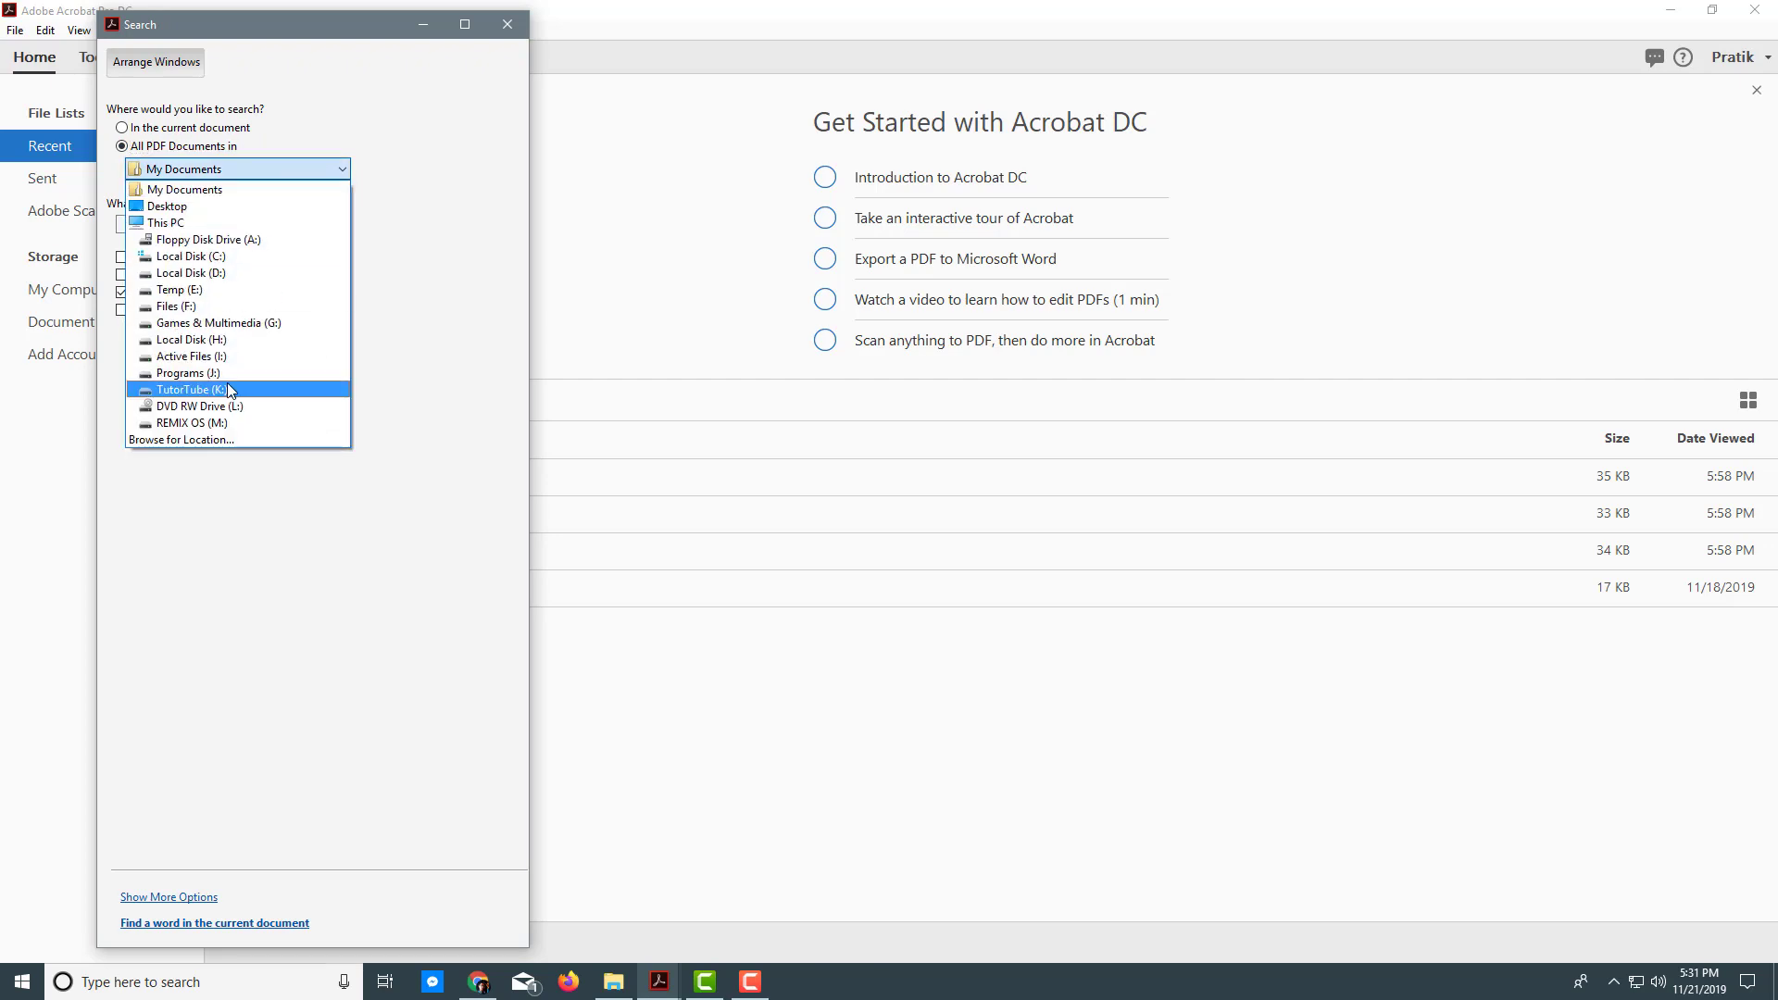
{"action": "left_click", "coordinate": [187, 438]}
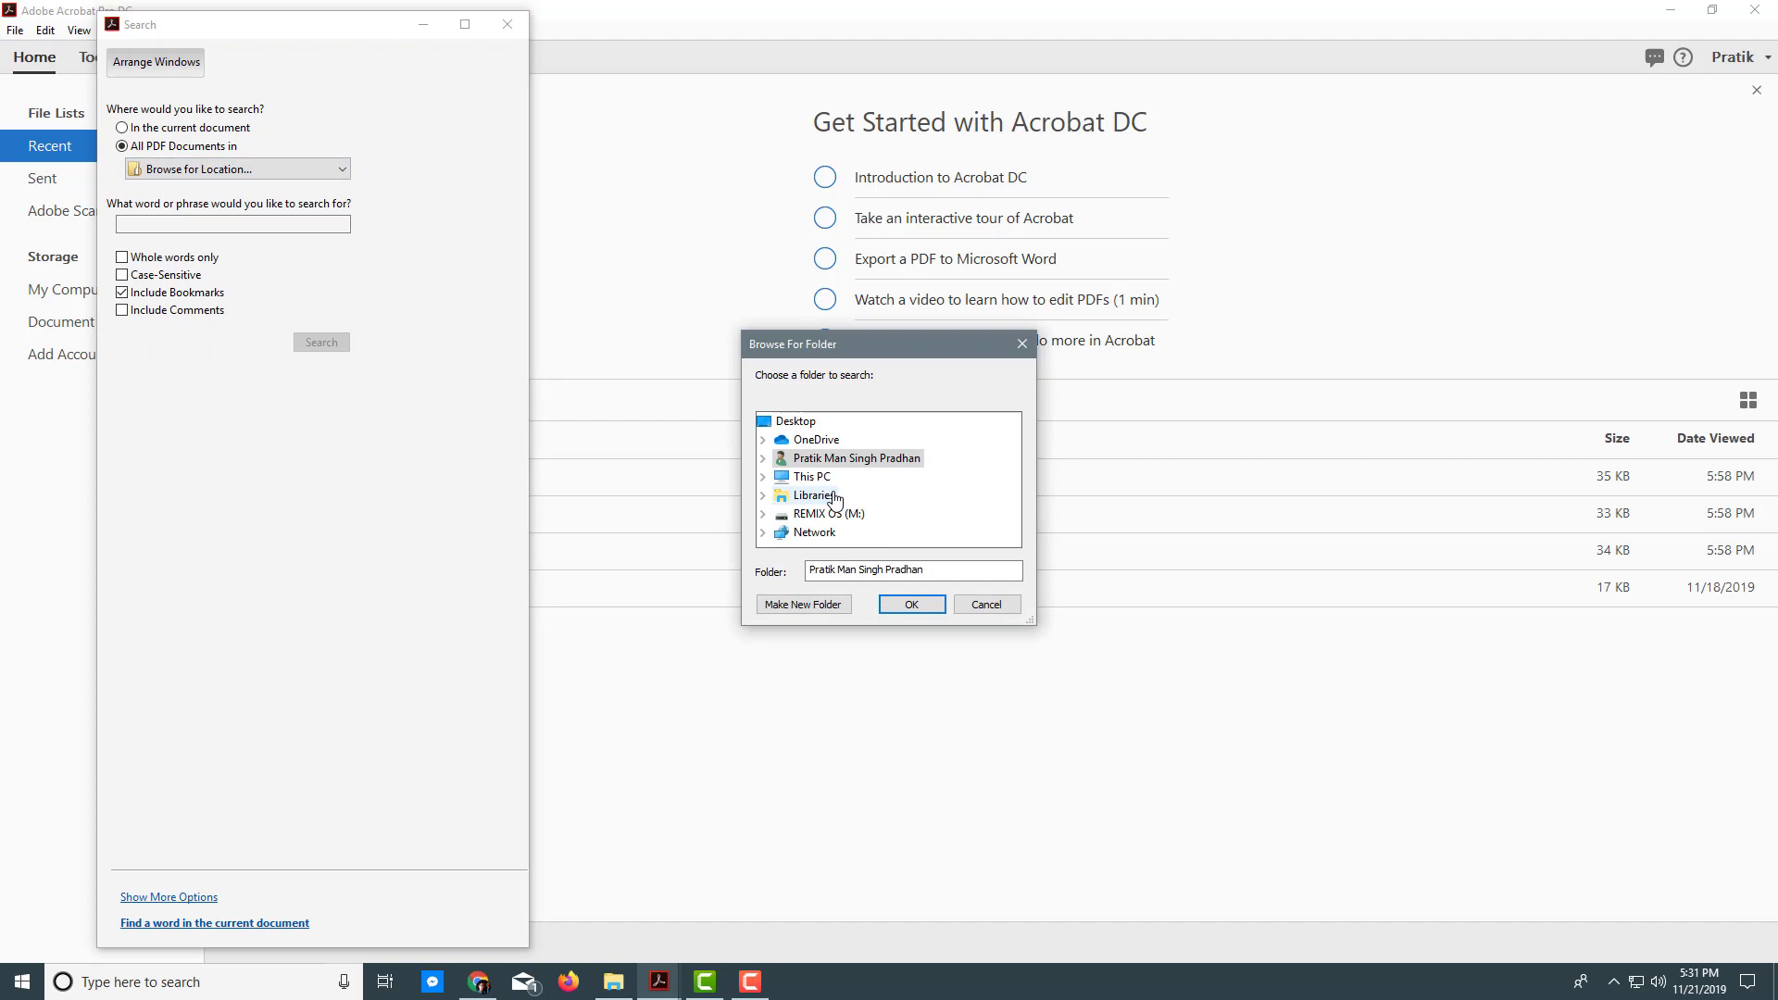
{"action": "left_click", "coordinate": [763, 476]}
{"action": "scroll", "coordinate": [851, 495], "scroll_direction": "down", "scroll_amount": 5}
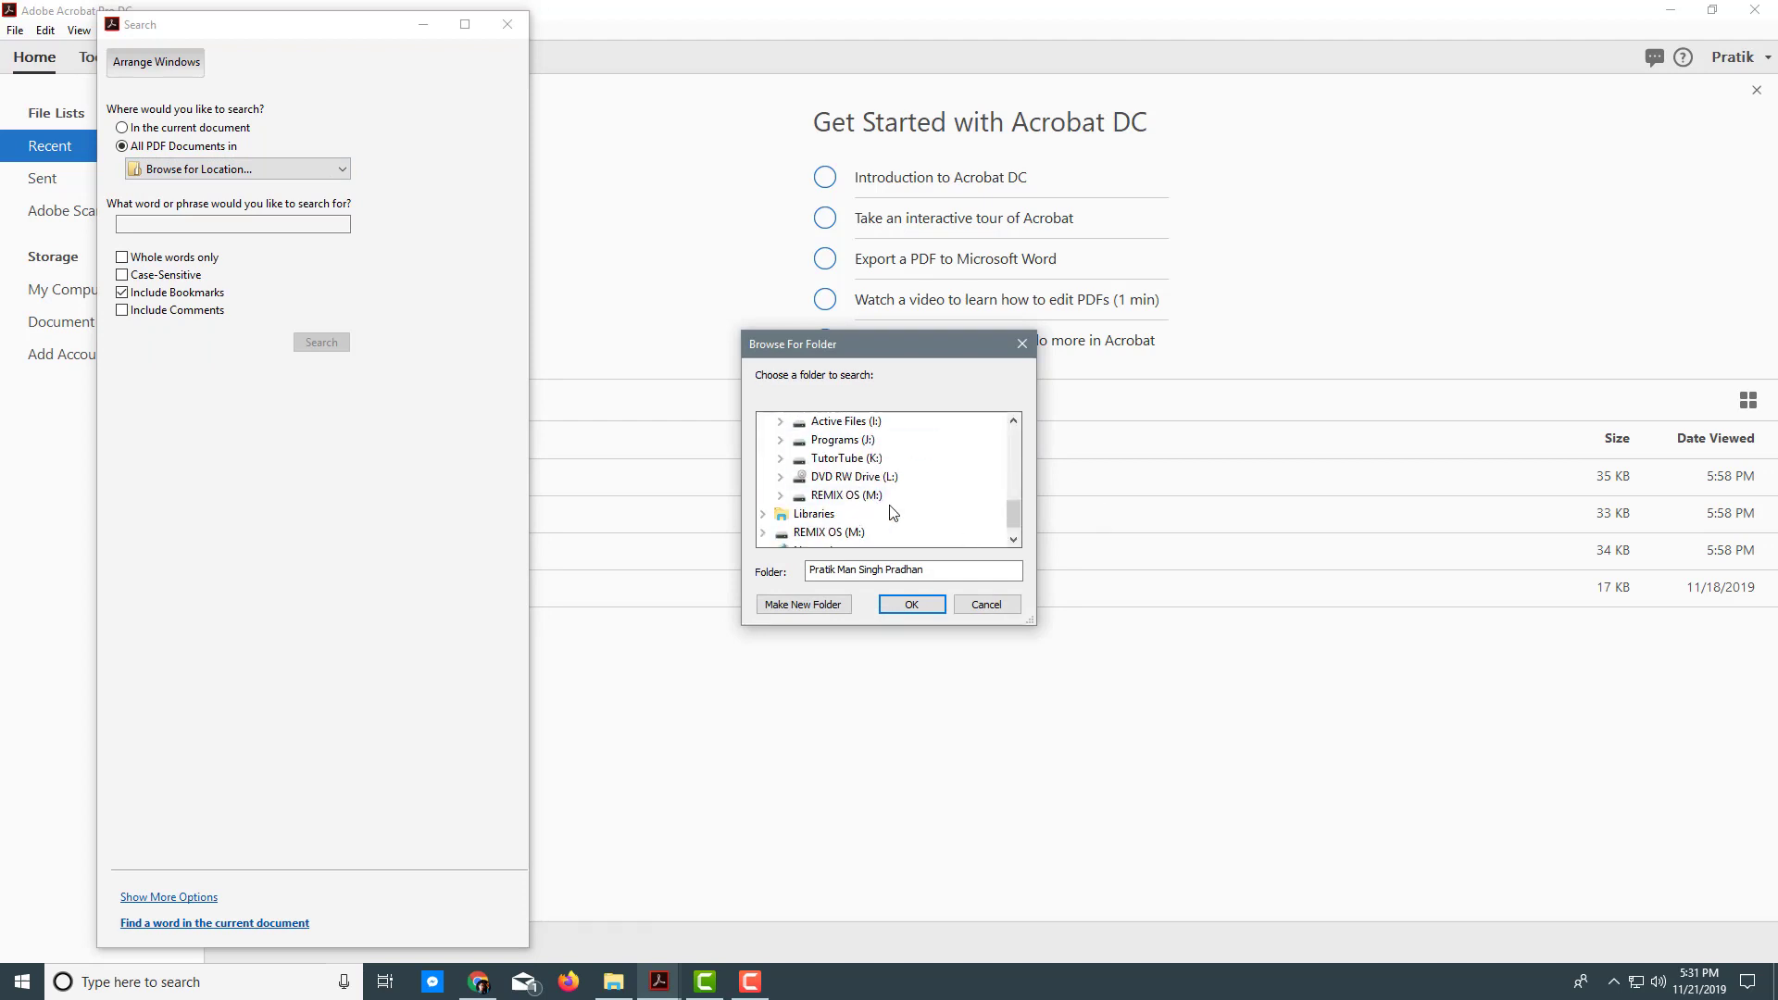
{"action": "scroll", "coordinate": [791, 460], "scroll_direction": "up", "scroll_amount": 1}
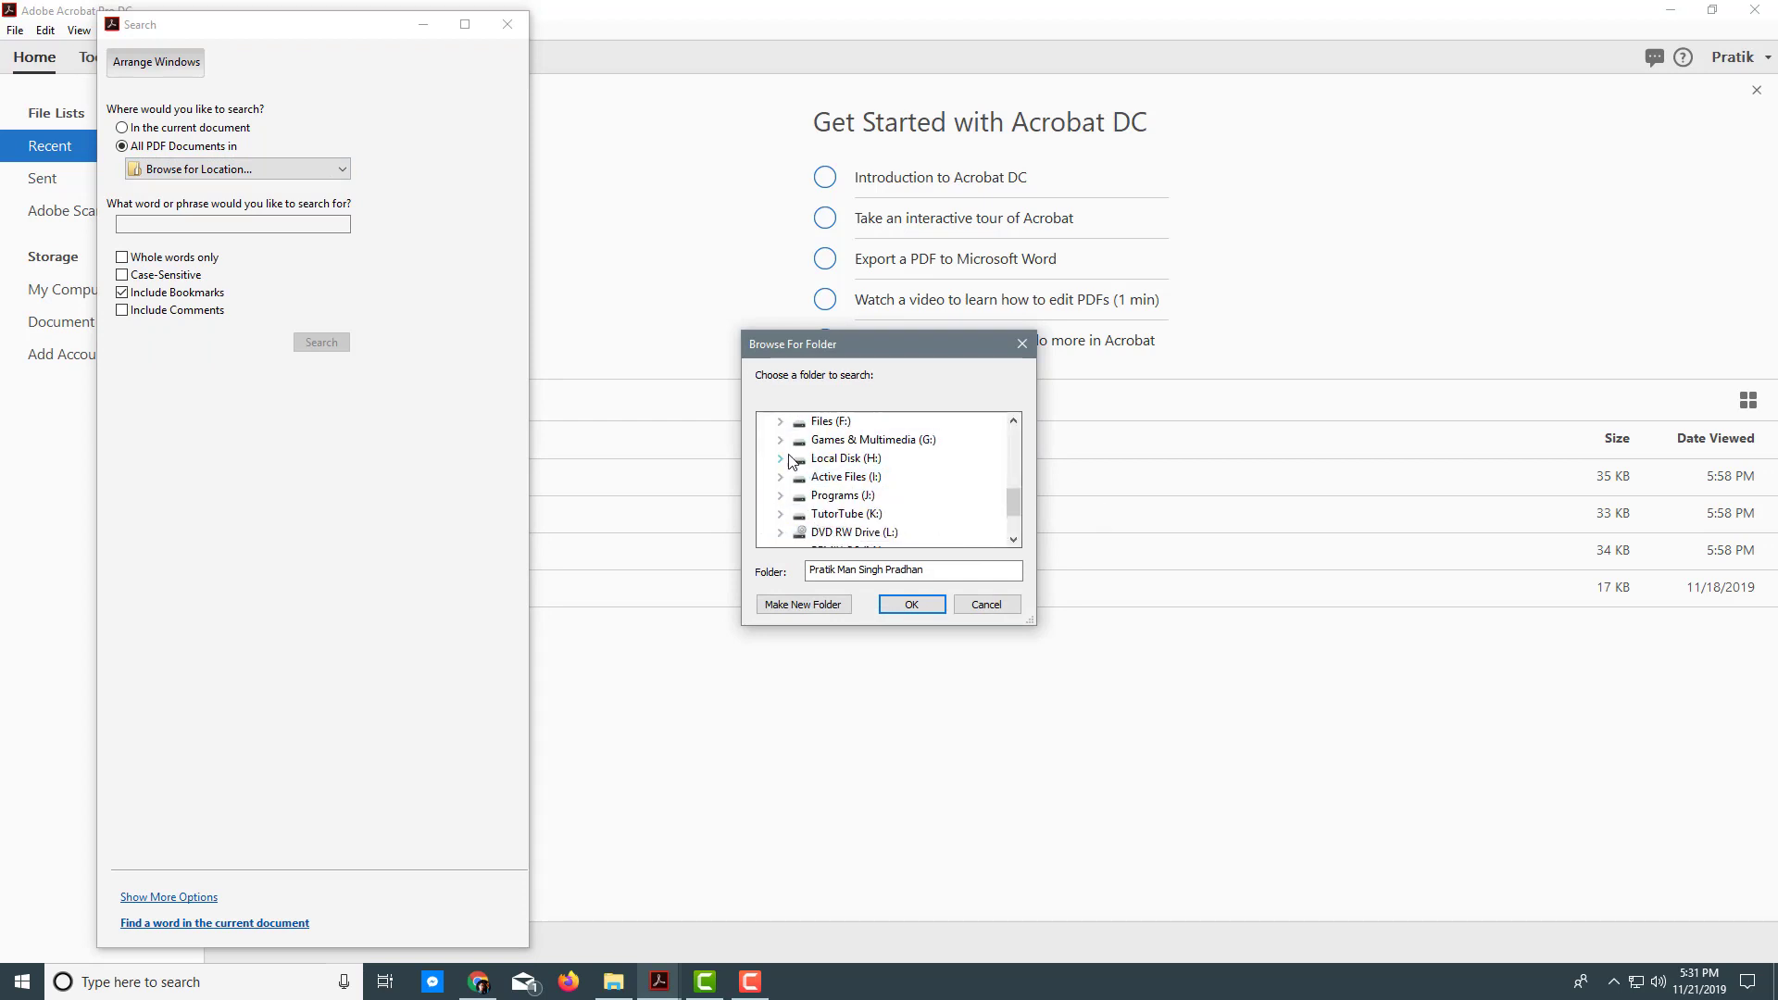
{"action": "left_click", "coordinate": [781, 512]}
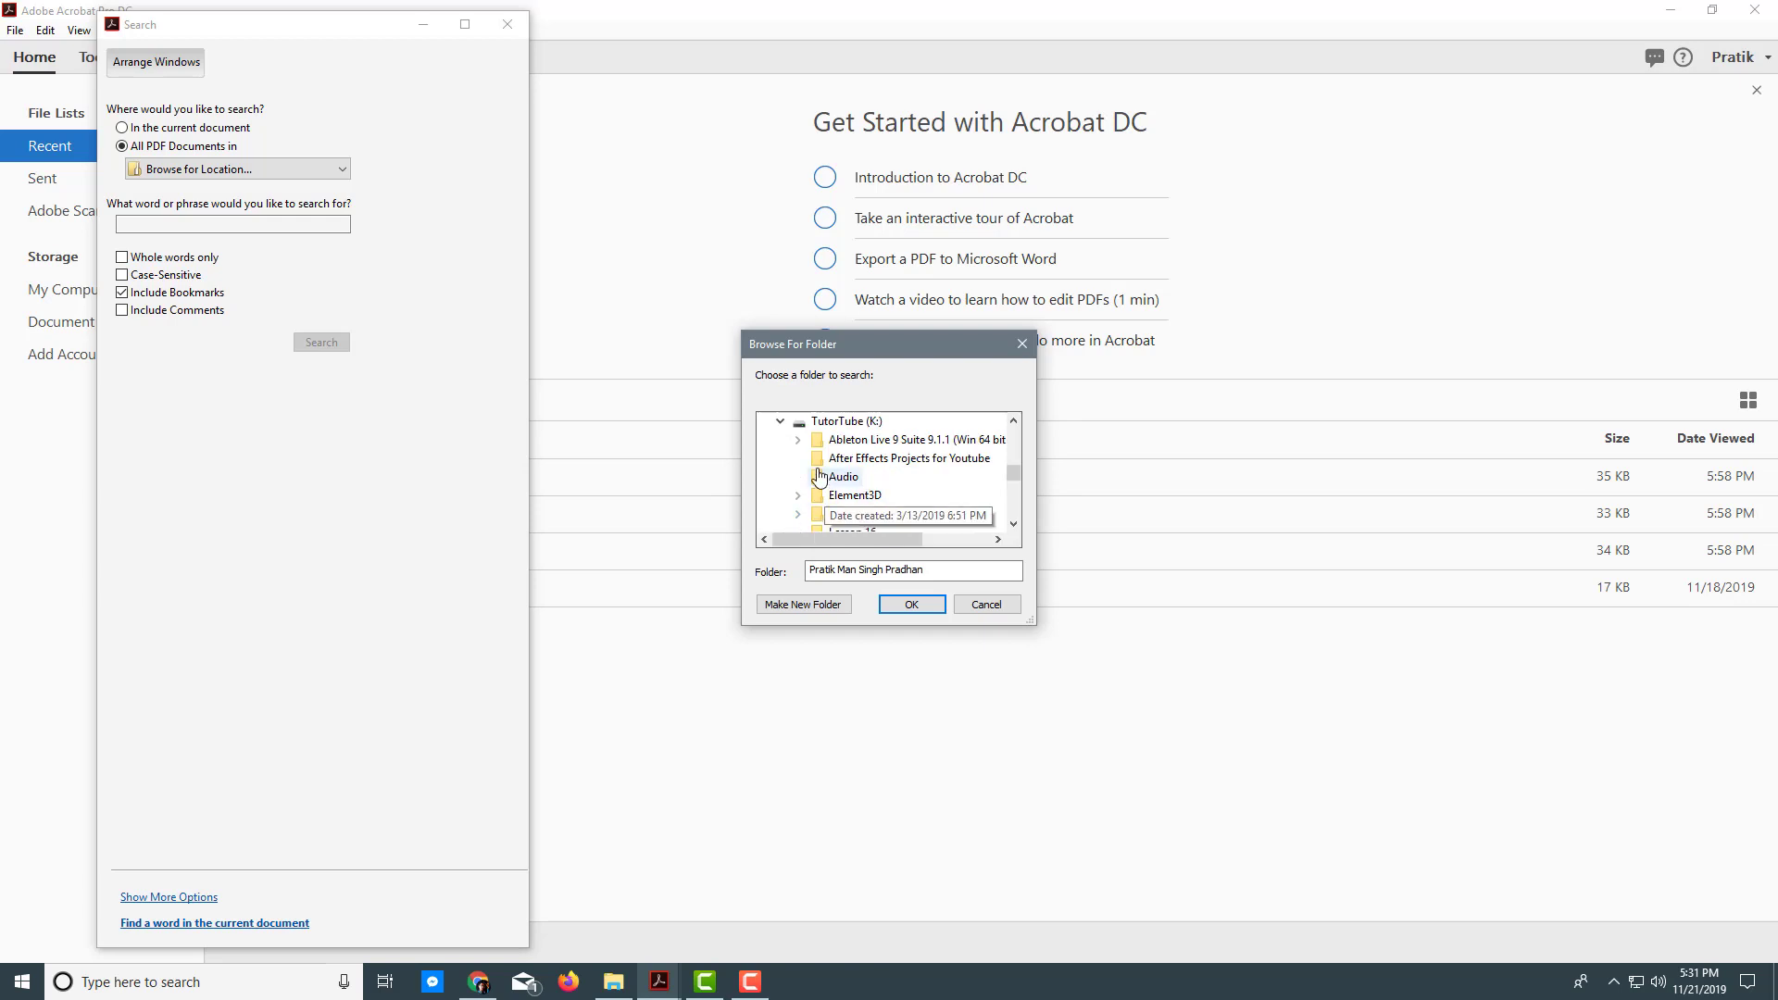
{"action": "scroll", "coordinate": [889, 472], "scroll_direction": "down", "scroll_amount": 2}
{"action": "scroll", "coordinate": [927, 474], "scroll_direction": "down", "scroll_amount": 1}
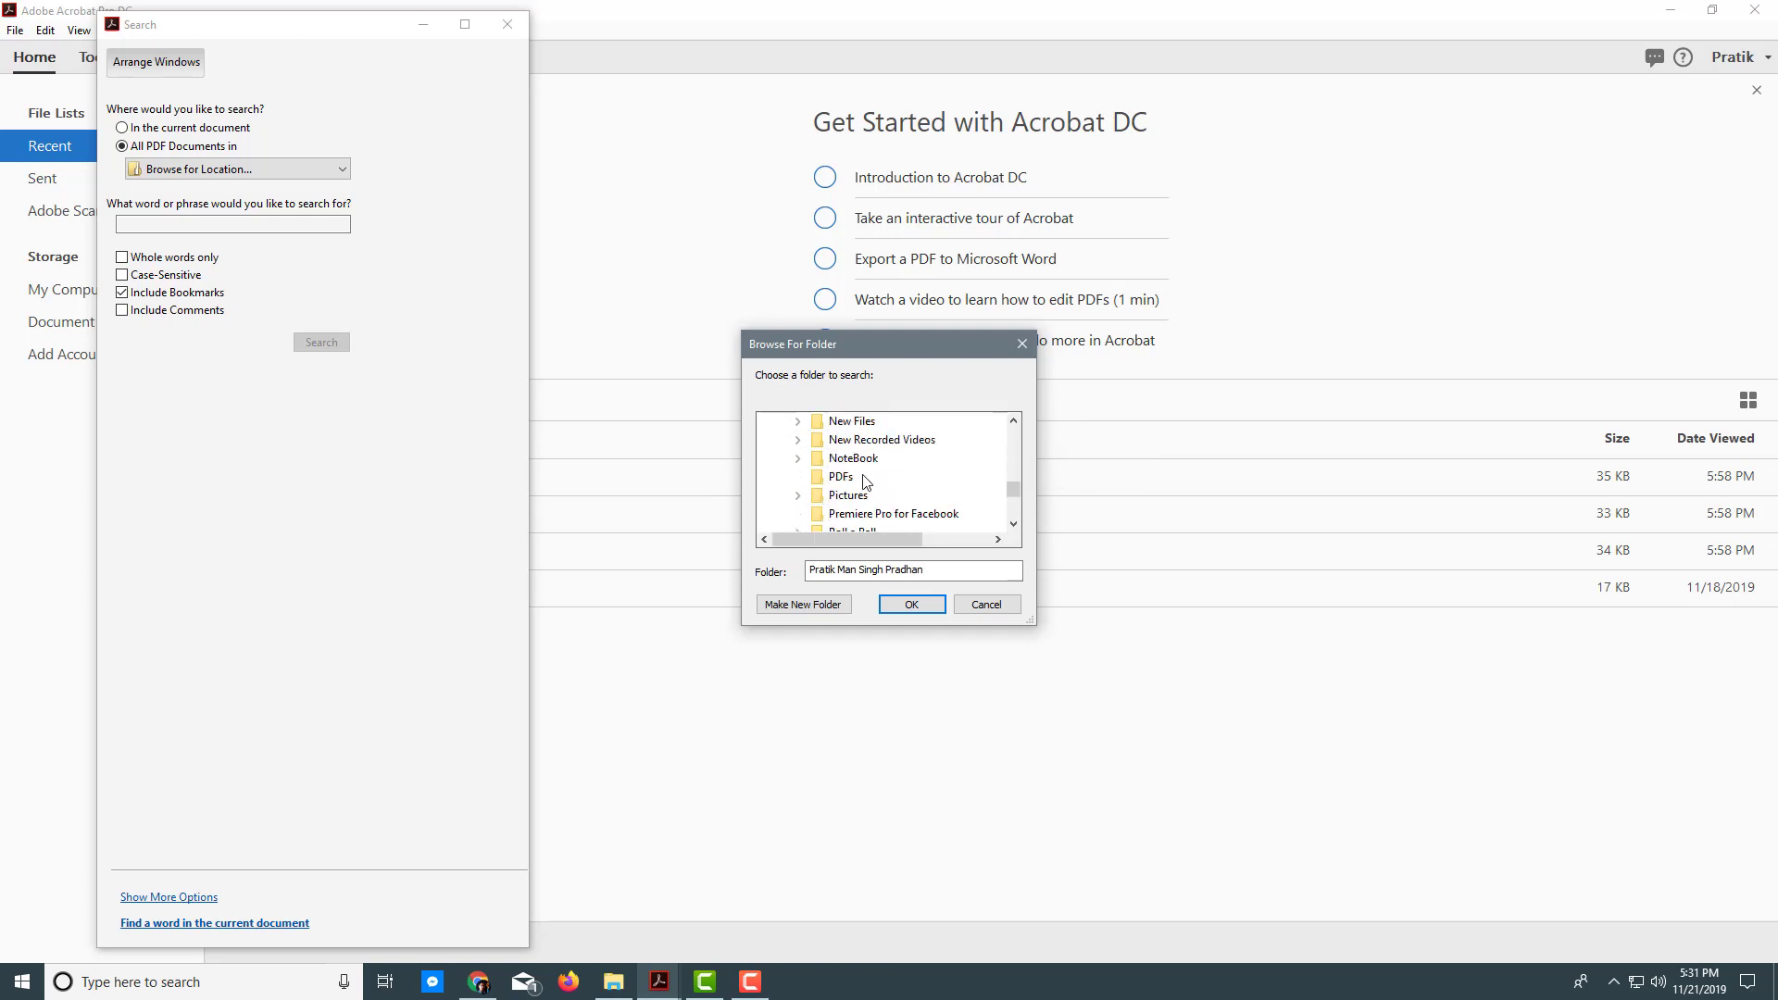
{"action": "left_click", "coordinate": [841, 477]}
{"action": "left_click", "coordinate": [911, 605]}
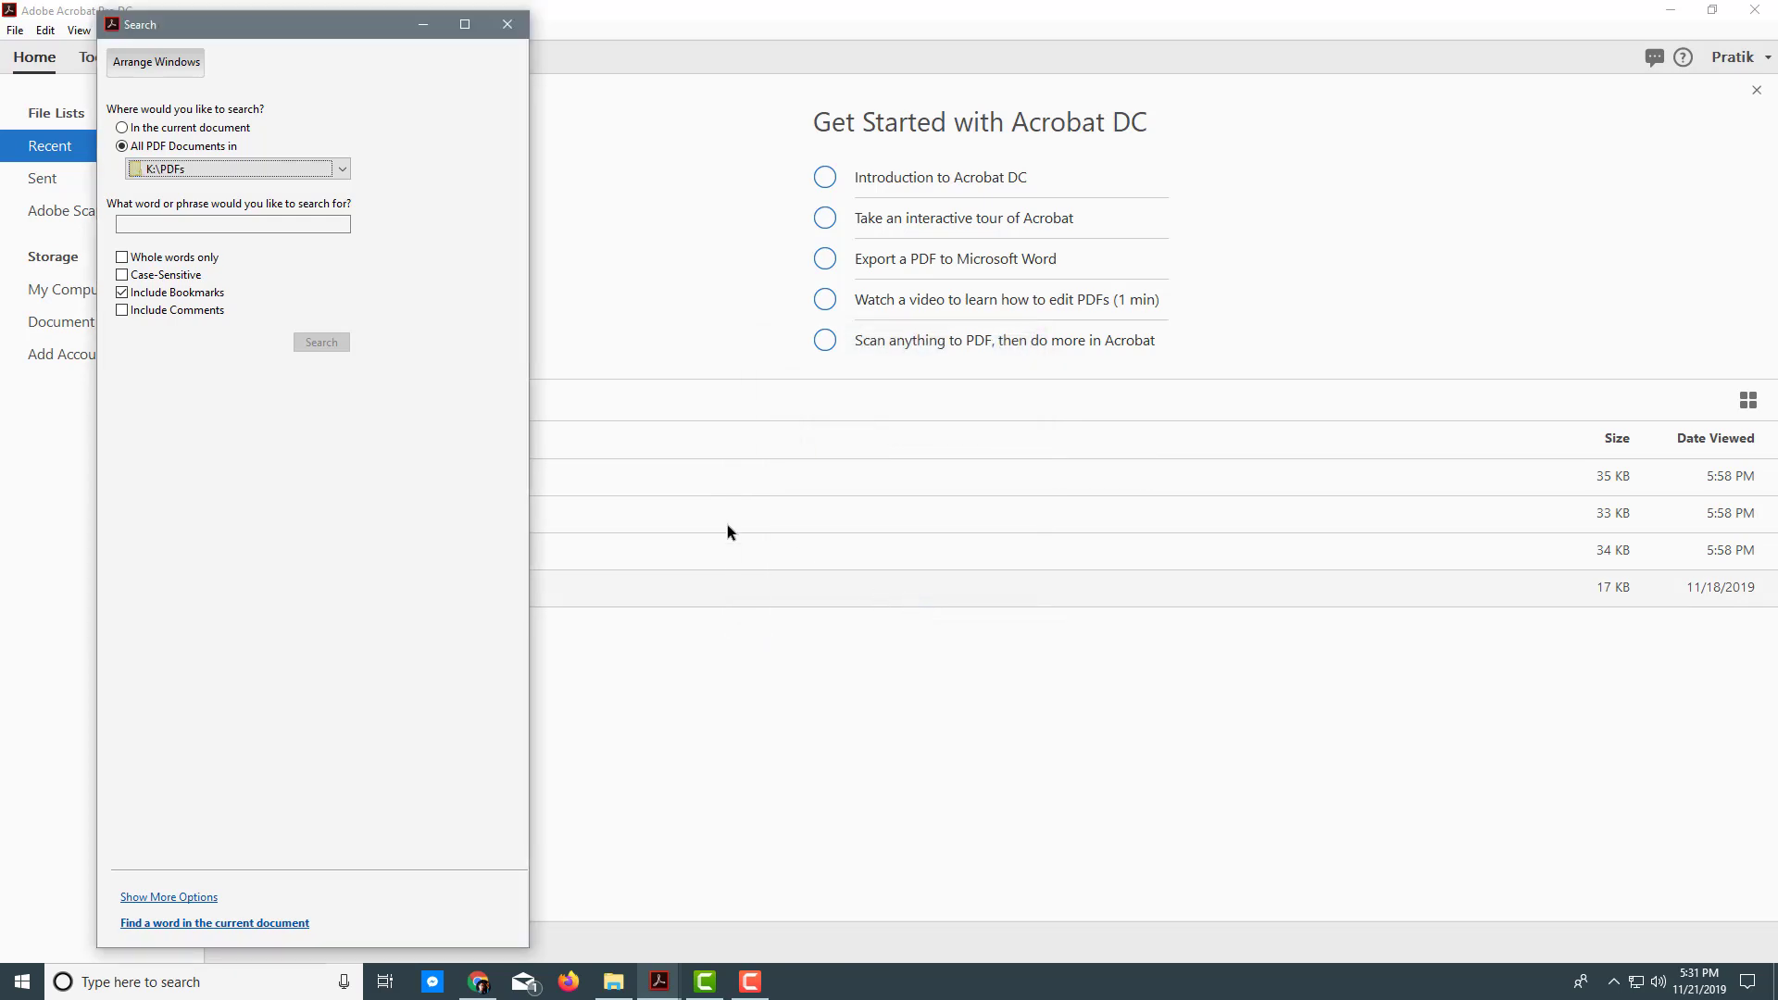
Search K:\PDFs for 'Tutor' with comments included, finding 3 documents and 3 instances.
{"action": "left_click", "coordinate": [189, 219]}
{"action": "left_click", "coordinate": [272, 229]}
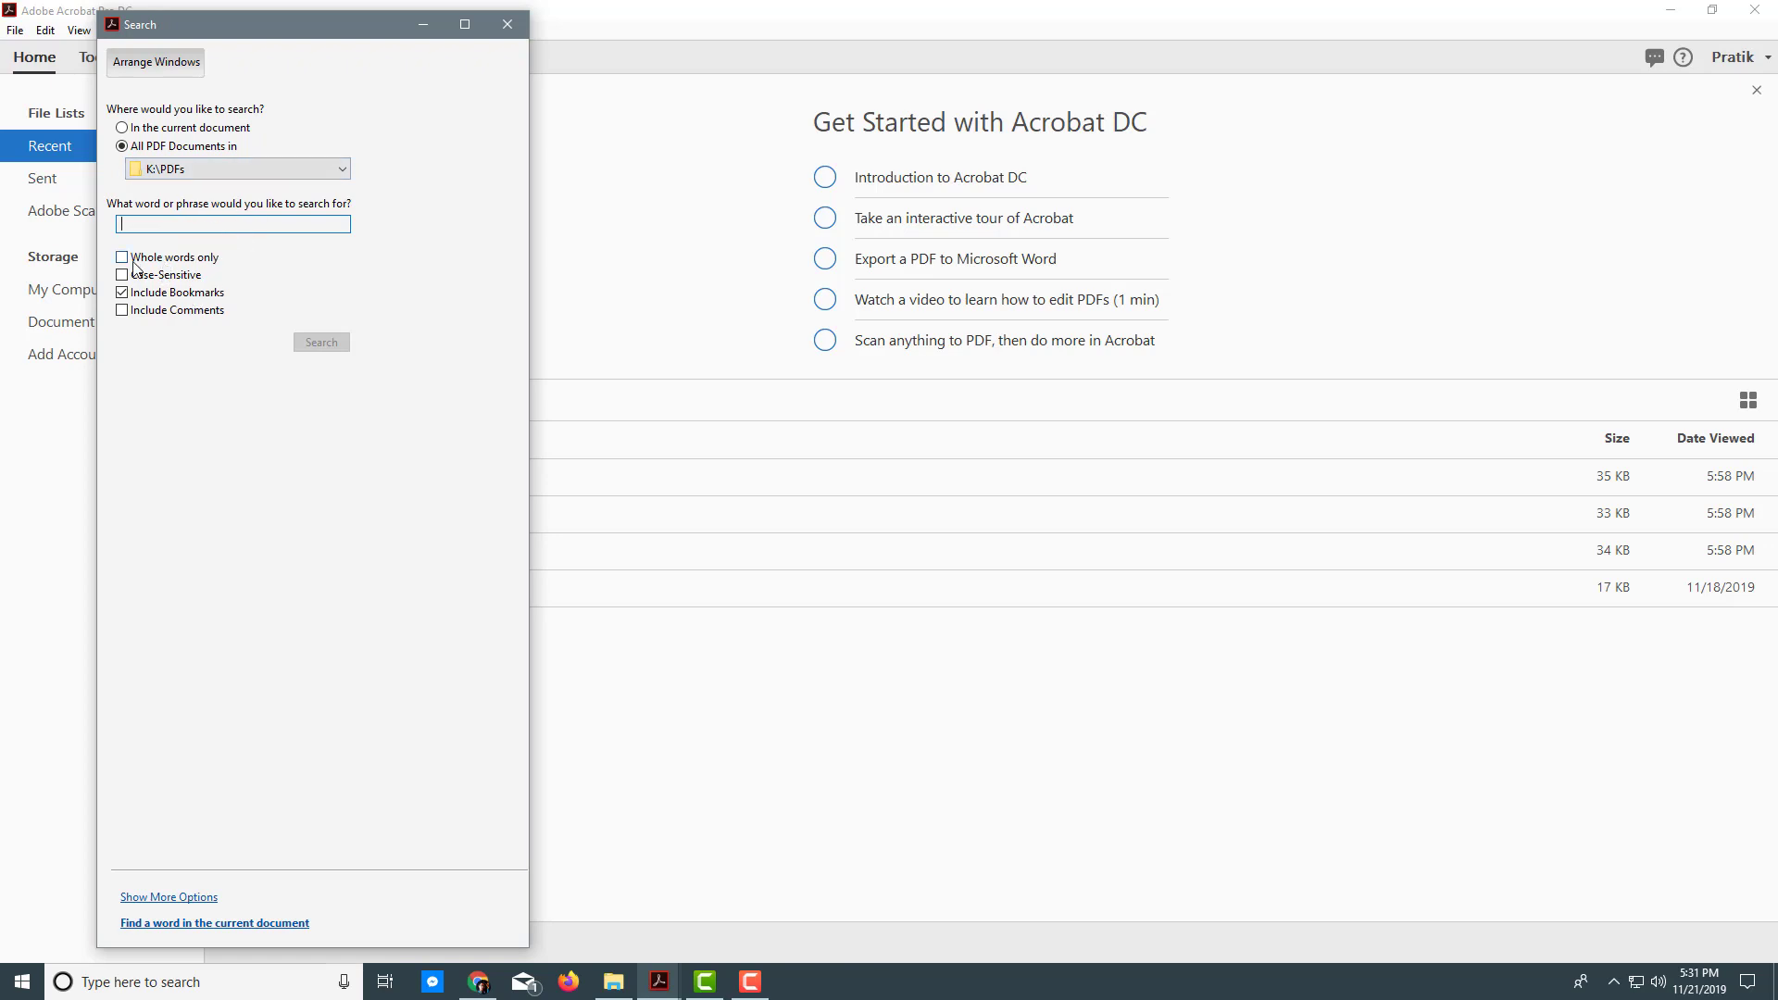
{"action": "left_click", "coordinate": [180, 310]}
{"action": "left_click", "coordinate": [258, 225]}
{"action": "type", "text": "Tutor"}
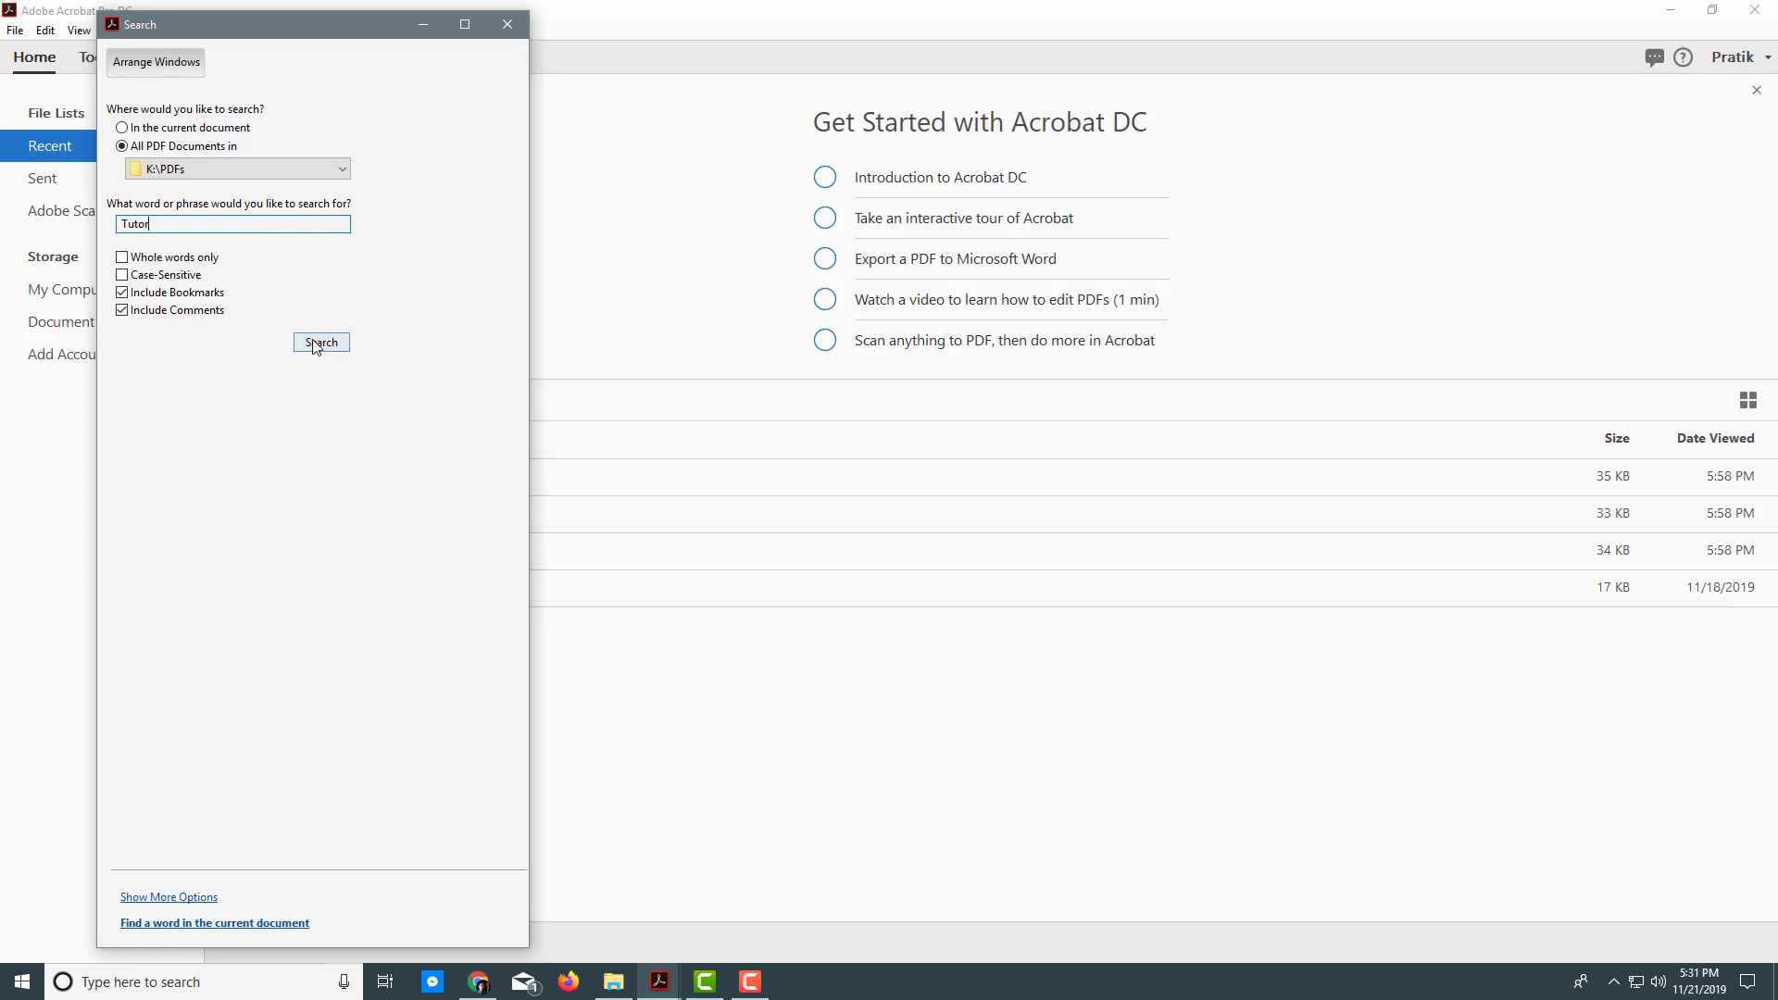
{"action": "left_click", "coordinate": [321, 342]}
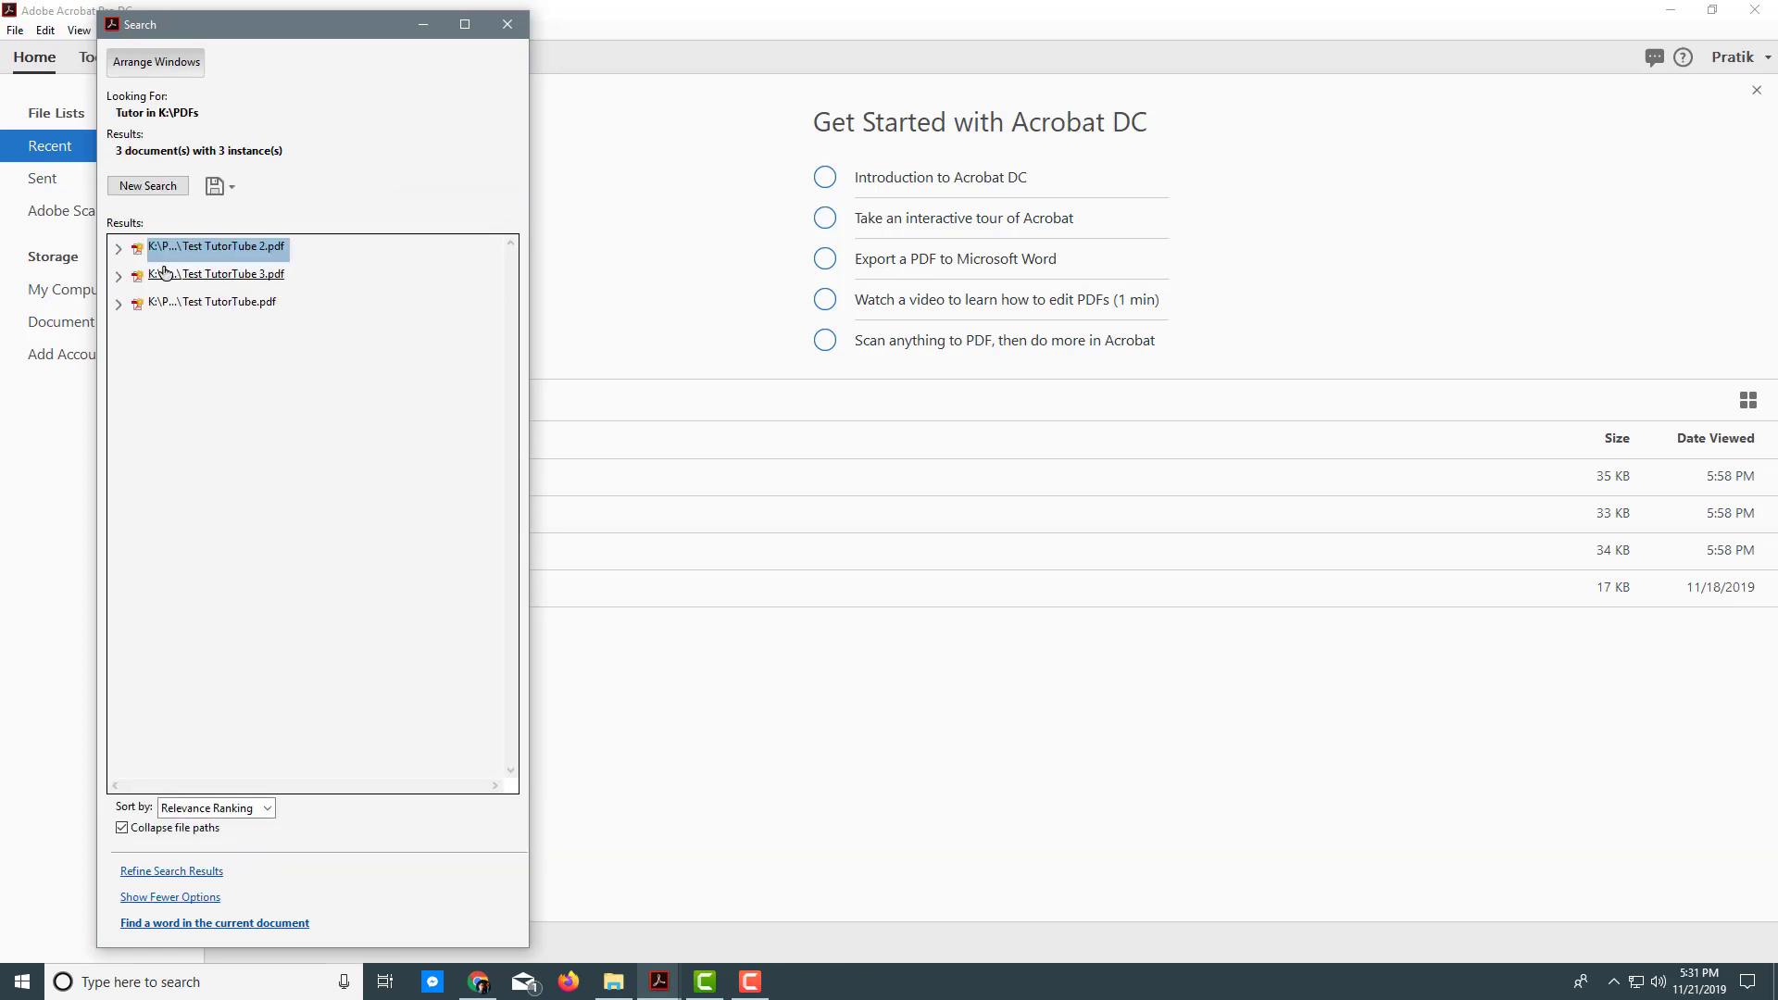
Expand the Test TutorTube 2, 3 and Test TutorTube results, then open Test TutorTube 2.pdf.
{"action": "left_click", "coordinate": [118, 247]}
{"action": "left_click", "coordinate": [119, 302]}
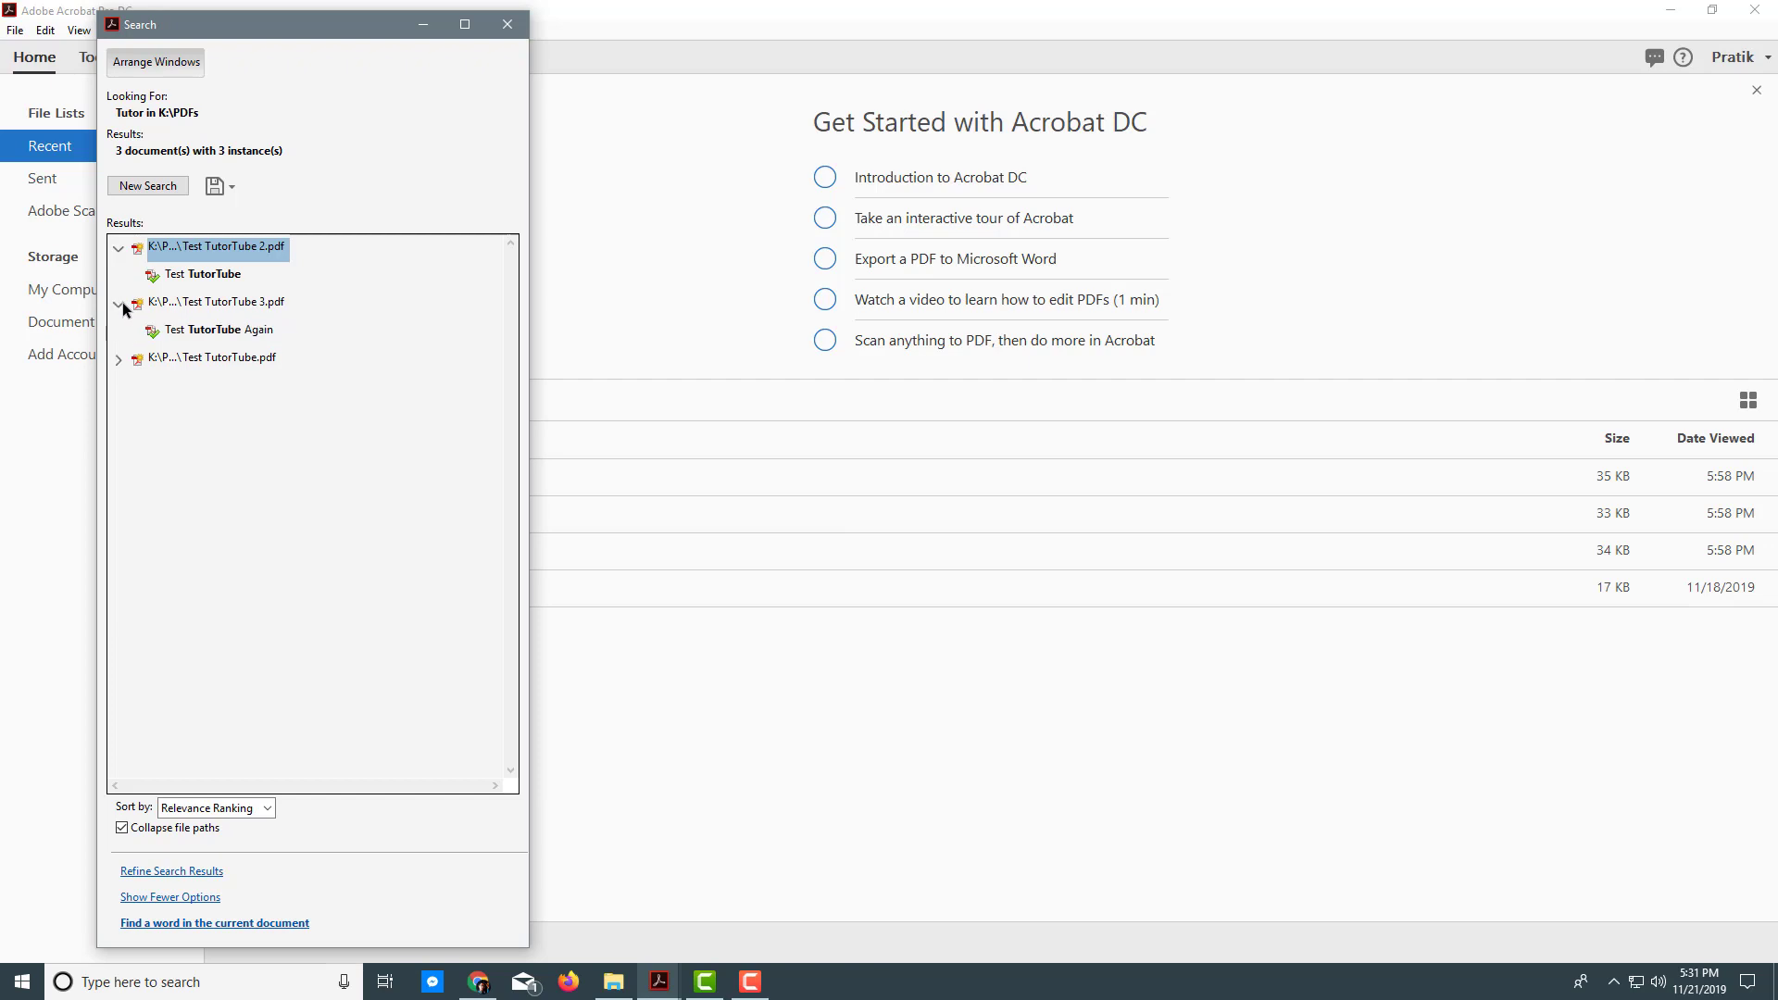
{"action": "left_click", "coordinate": [119, 357]}
{"action": "left_click", "coordinate": [205, 276]}
Move the Search window aside, then open Test TutorTube 3.pdf and Test TutorTube.pdf at their matches.
{"action": "left_click_drag", "start_coordinate": [323, 22], "coordinate": [1104, 101]}
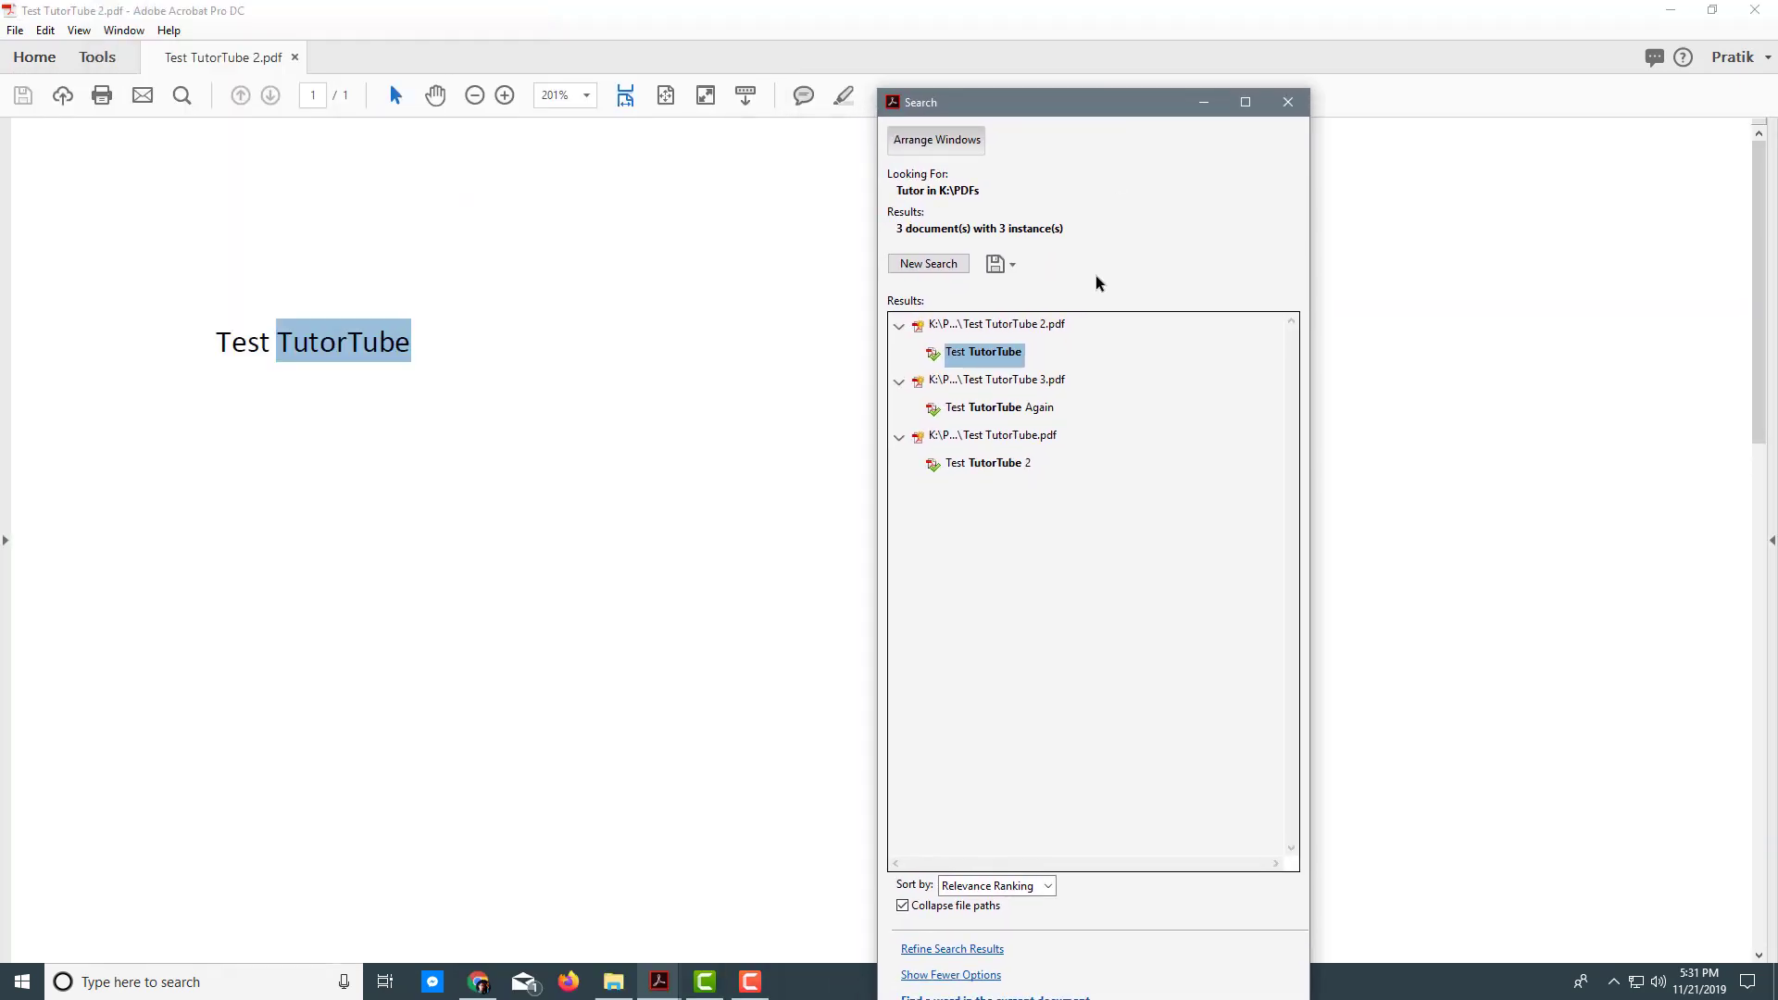
{"action": "left_click", "coordinate": [999, 408]}
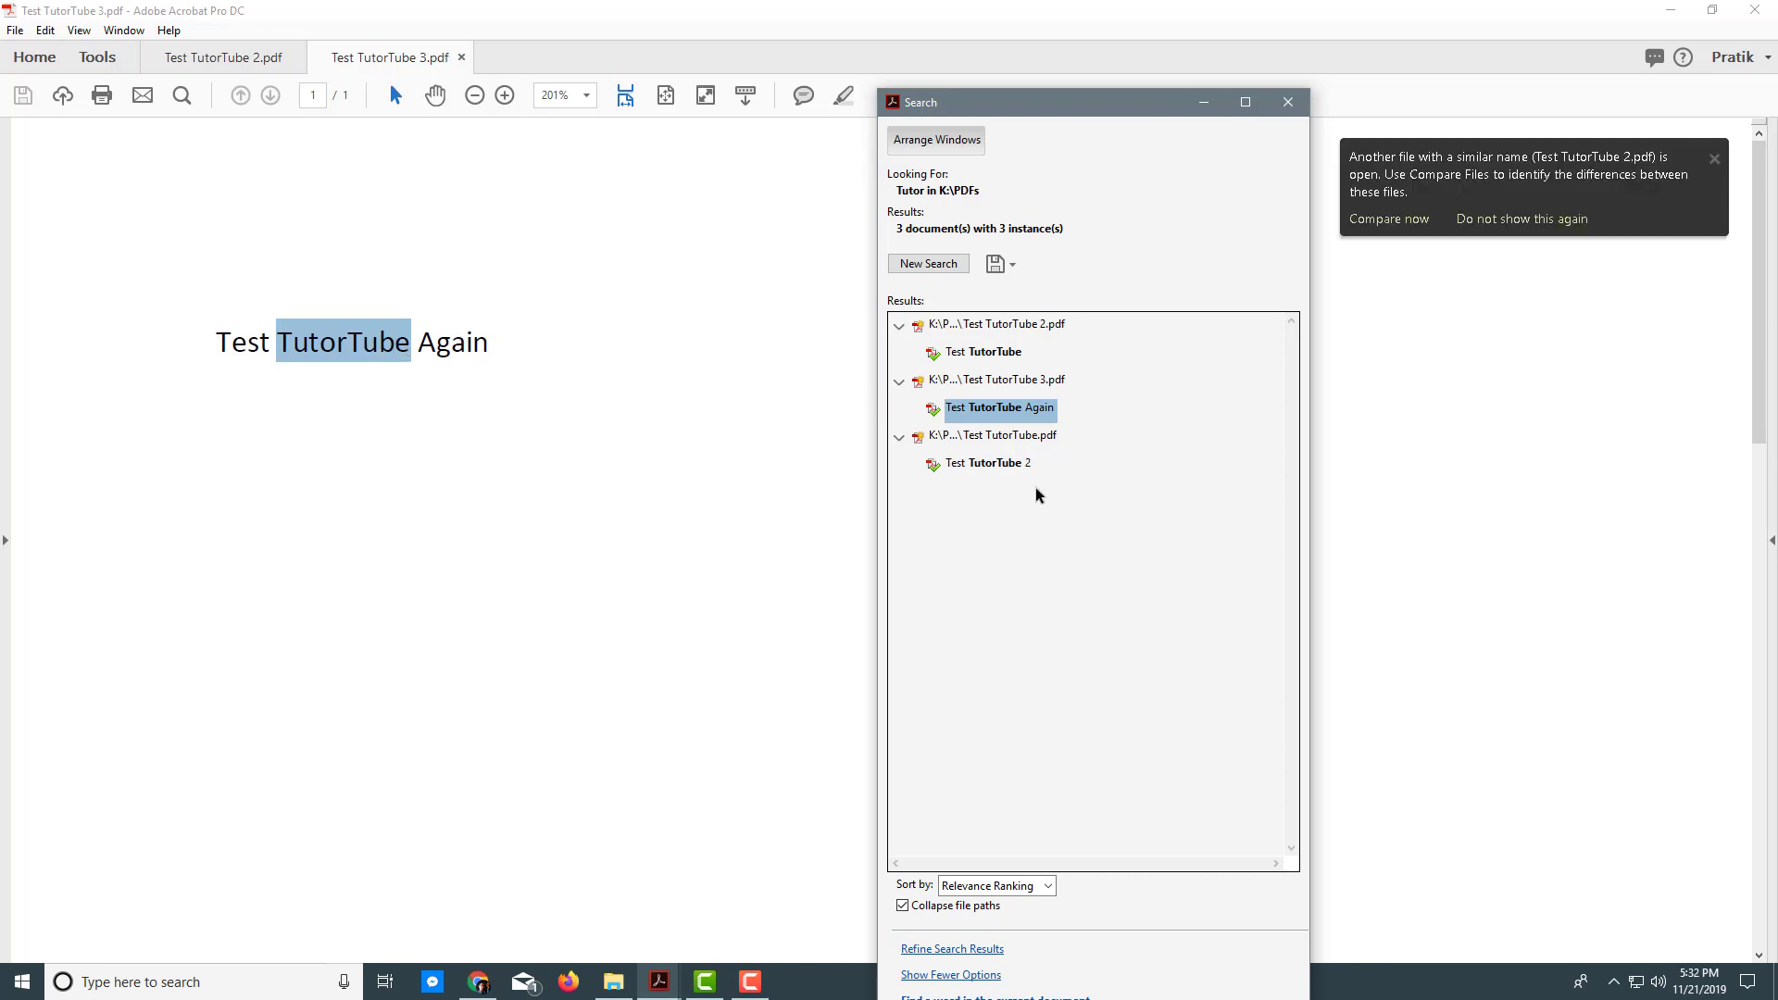
{"action": "left_click", "coordinate": [986, 463]}
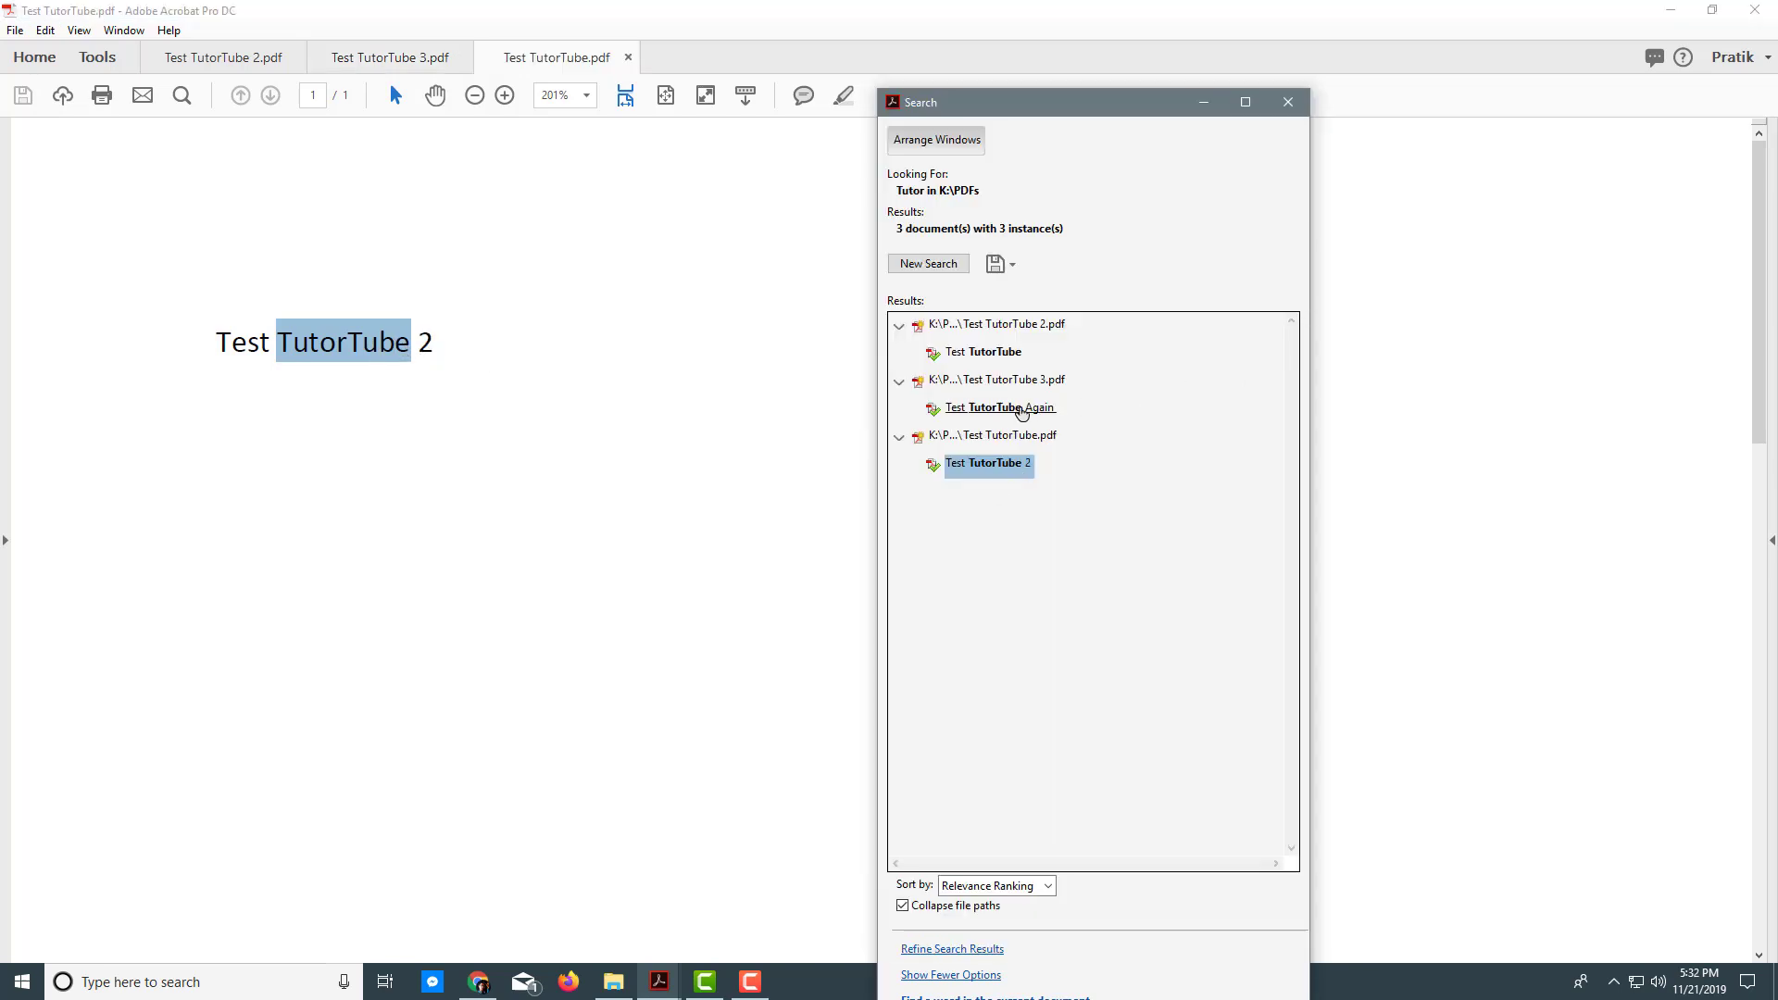